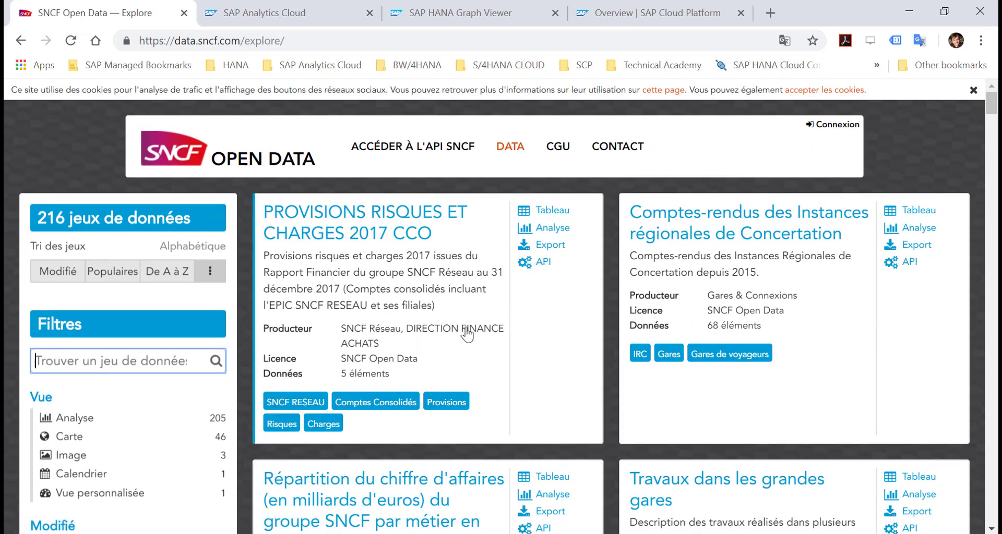
- Look over the dataset catalogue on the SNCF Open Data page and switch to SAP HANA Studio
{"action": "scroll", "coordinate": [529, 337], "scroll_direction": "down", "scroll_amount": 4}
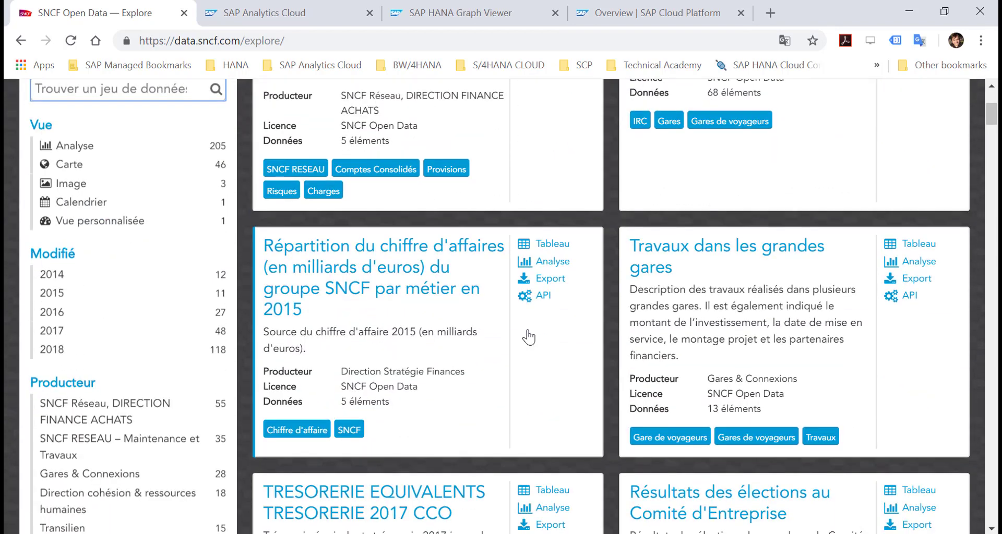
{"action": "scroll", "coordinate": [383, 322], "scroll_direction": "up", "scroll_amount": 4}
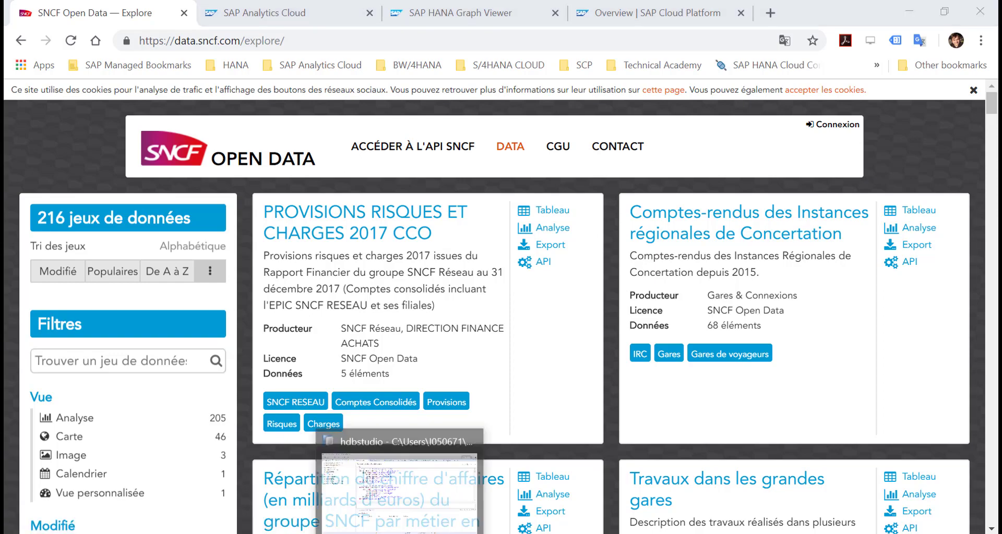
{"action": "left_click", "coordinate": [401, 443]}
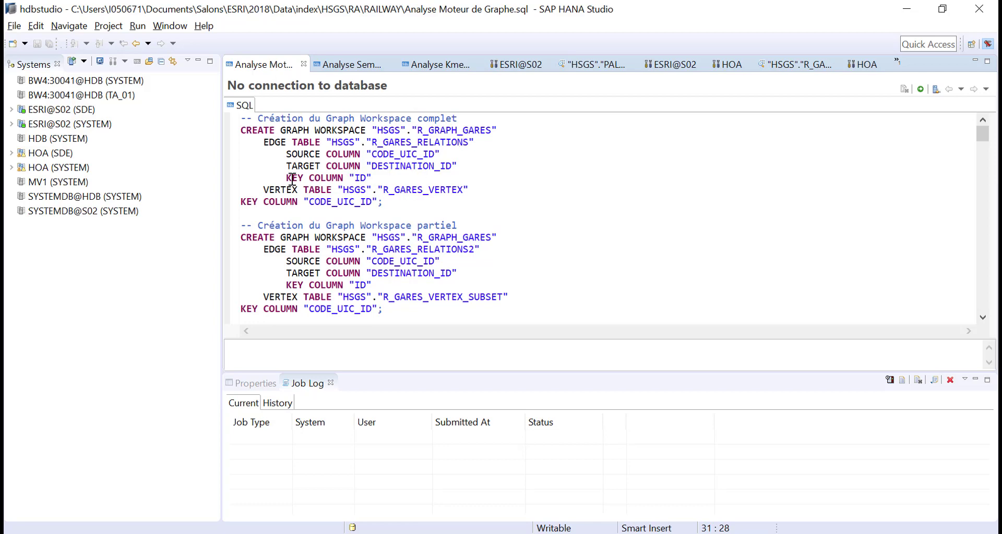
- Connect the "Analyse Moteur de Graphe" SQL script to the HOA (SDE) system
{"action": "left_click", "coordinate": [49, 154]}
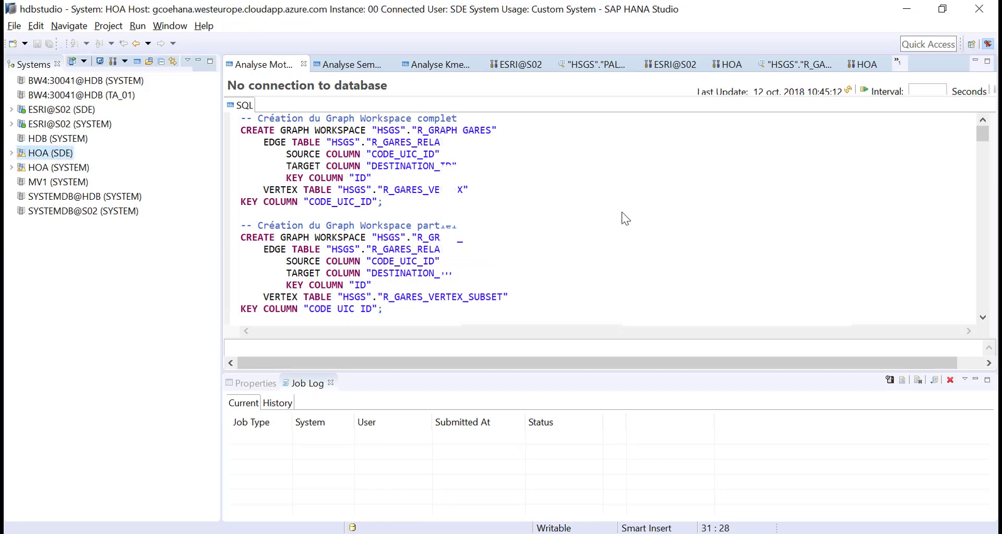
{"action": "left_click", "coordinate": [238, 68]}
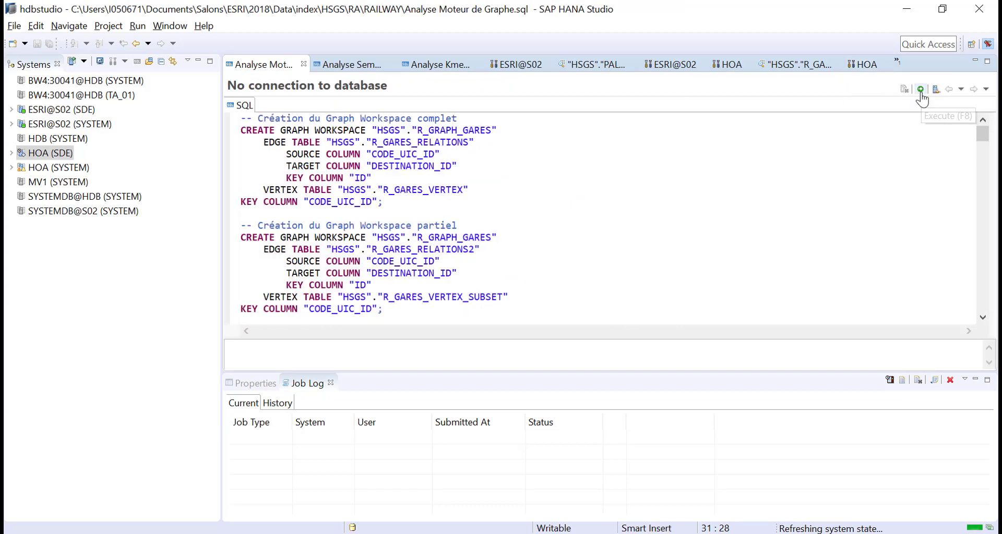
{"action": "left_click", "coordinate": [935, 89]}
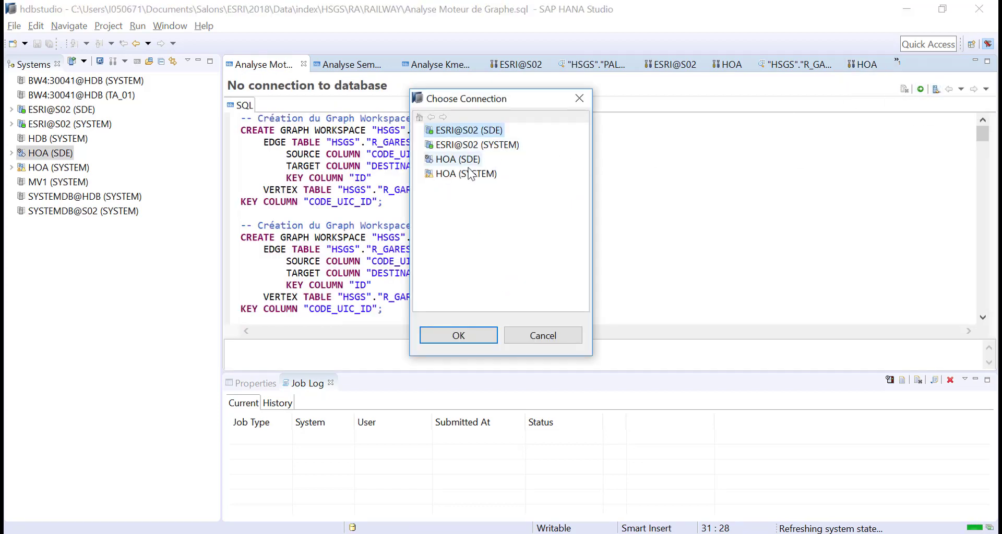
{"action": "double_click", "coordinate": [468, 158]}
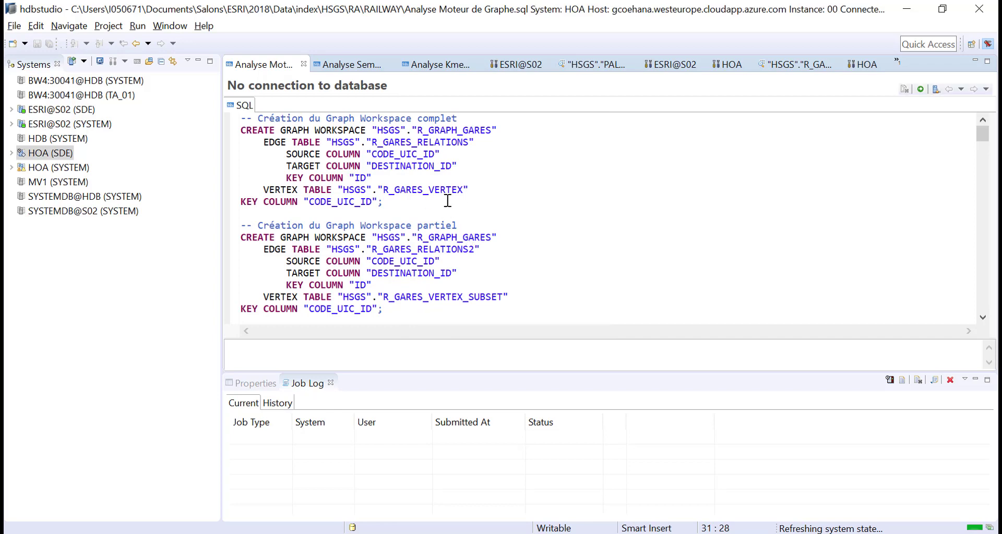
- Examine the graph workspace statements and the SSSTSP_EXAMPLE calculation scenario, including its start vertex, target vertex and weight column parameters
{"action": "scroll", "coordinate": [386, 245], "scroll_direction": "down", "scroll_amount": 2}
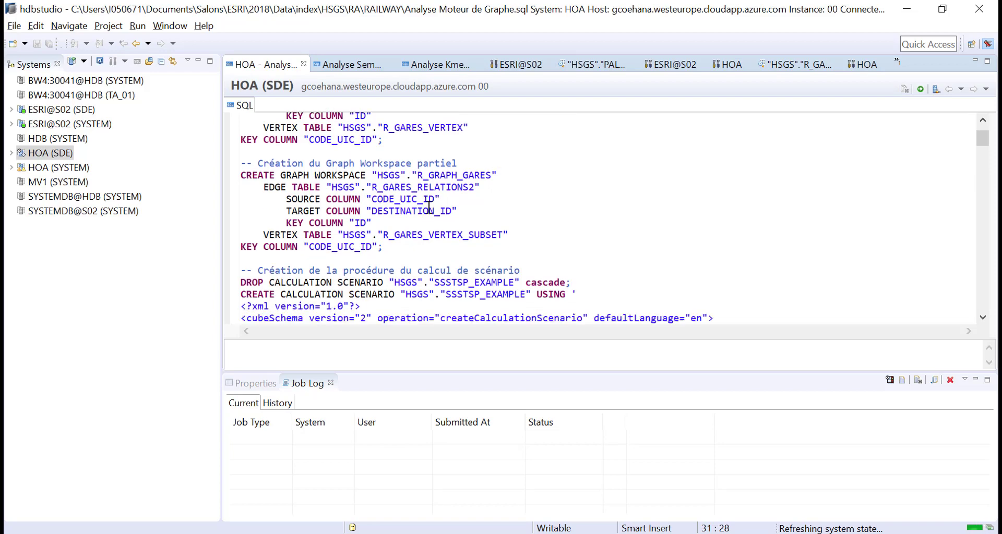
{"action": "scroll", "coordinate": [429, 207], "scroll_direction": "down", "scroll_amount": 2}
{"action": "scroll", "coordinate": [422, 246], "scroll_direction": "down", "scroll_amount": 1}
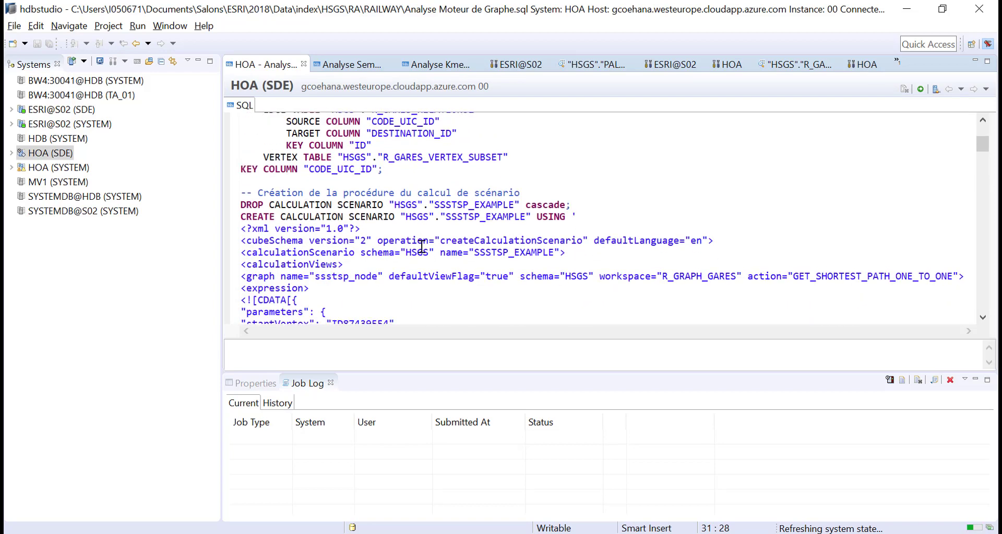
{"action": "scroll", "coordinate": [423, 238], "scroll_direction": "down", "scroll_amount": 1}
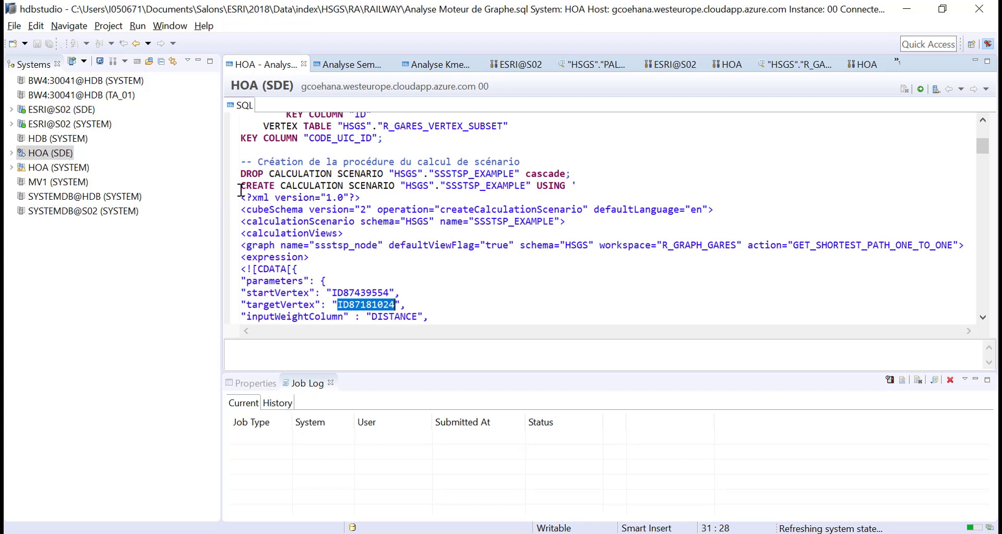
{"action": "left_click_drag", "start_coordinate": [241, 191], "coordinate": [429, 243]}
{"action": "left_click", "coordinate": [532, 239]}
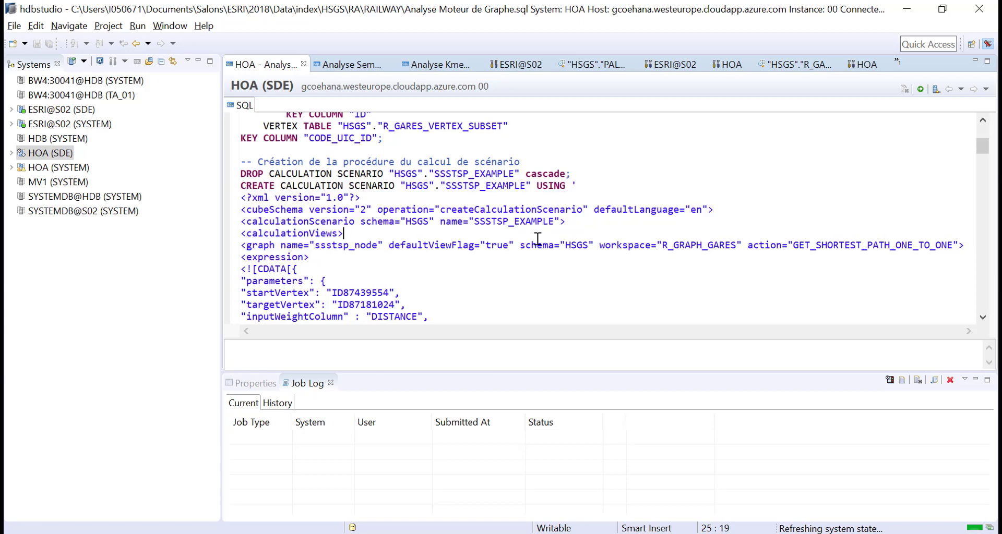
{"action": "scroll", "coordinate": [534, 245], "scroll_direction": "down", "scroll_amount": 1}
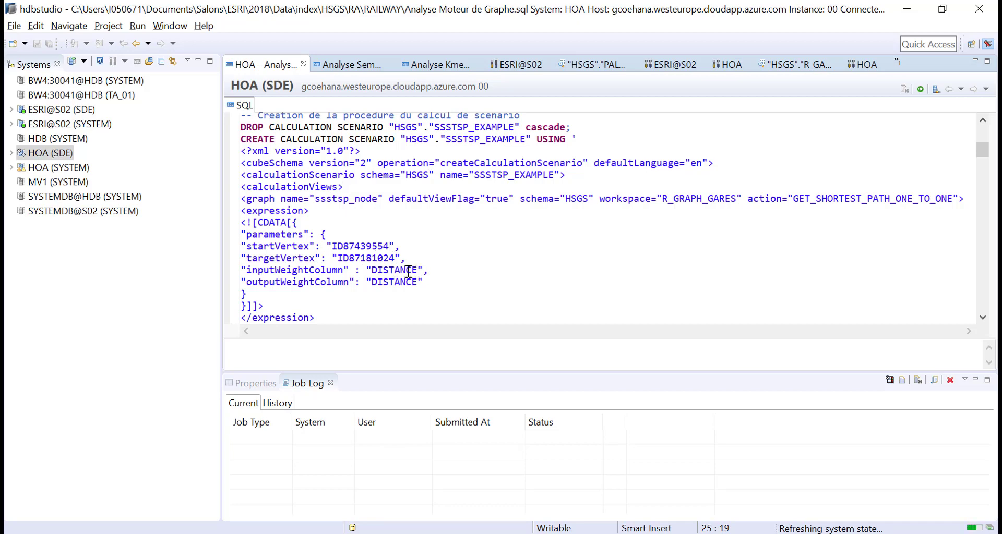
{"action": "left_click_drag", "start_coordinate": [419, 269], "coordinate": [373, 270]}
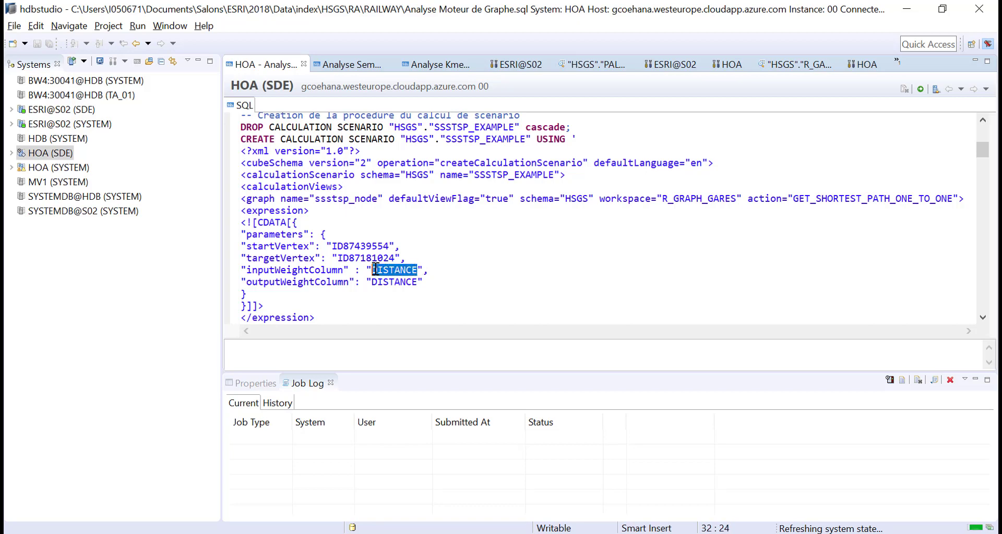
{"action": "scroll", "coordinate": [442, 262], "scroll_direction": "down", "scroll_amount": 1}
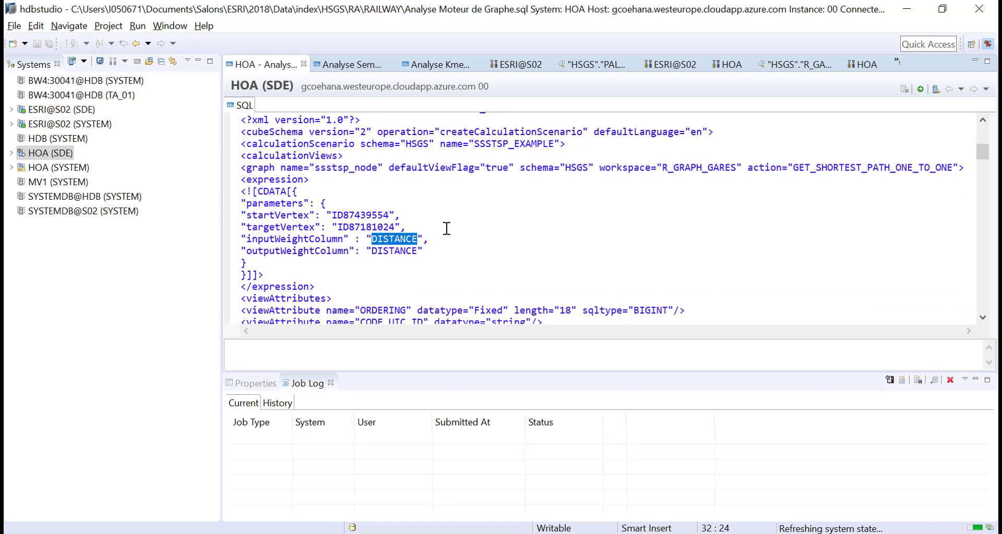
{"action": "scroll", "coordinate": [470, 208], "scroll_direction": "down", "scroll_amount": 4}
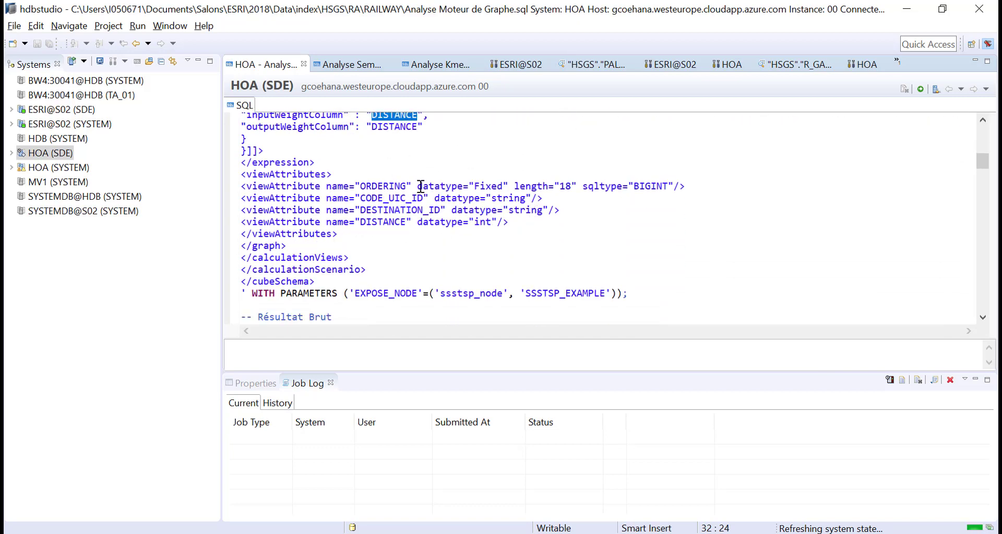
{"action": "scroll", "coordinate": [422, 193], "scroll_direction": "down", "scroll_amount": 3}
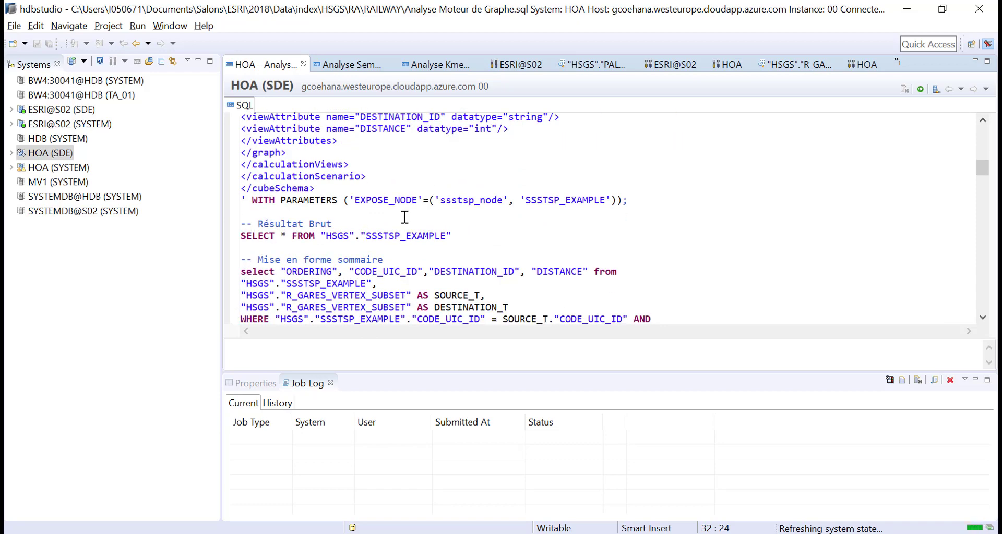
- Execute only the select statement under the "Mise en forme complète" comment, up to its order by ORDERING clause
{"action": "scroll", "coordinate": [297, 260], "scroll_direction": "down", "scroll_amount": 5}
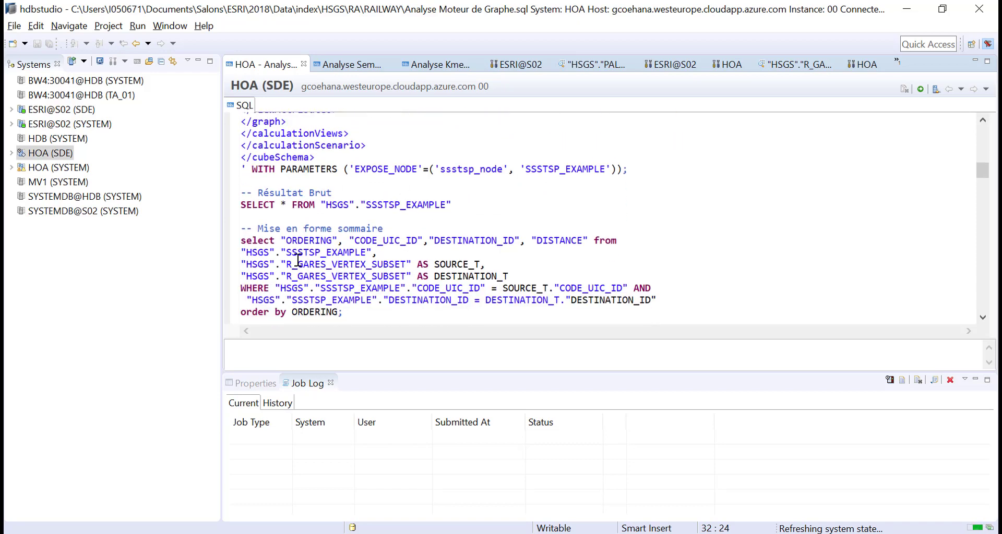
{"action": "scroll", "coordinate": [330, 249], "scroll_direction": "down", "scroll_amount": 5}
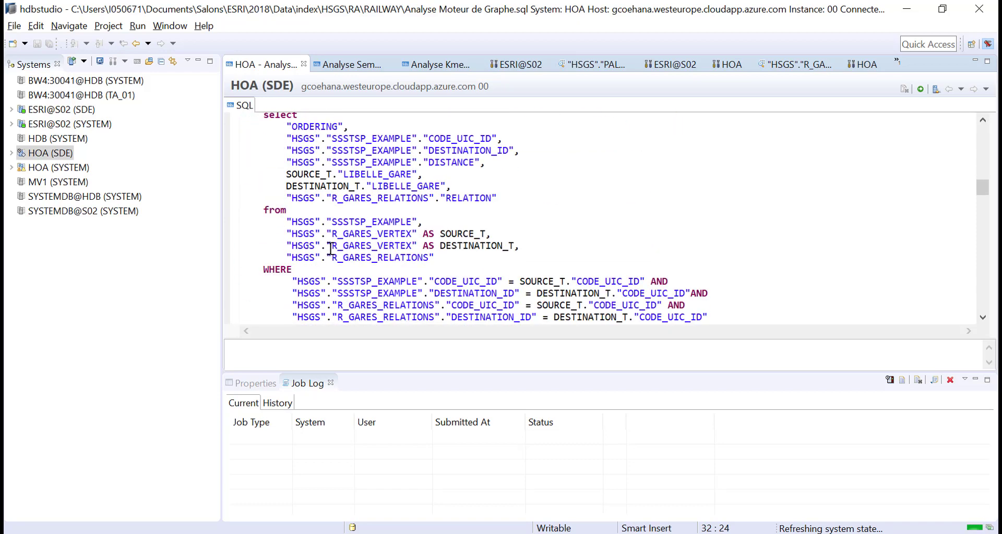
{"action": "scroll", "coordinate": [329, 248], "scroll_direction": "down", "scroll_amount": 1}
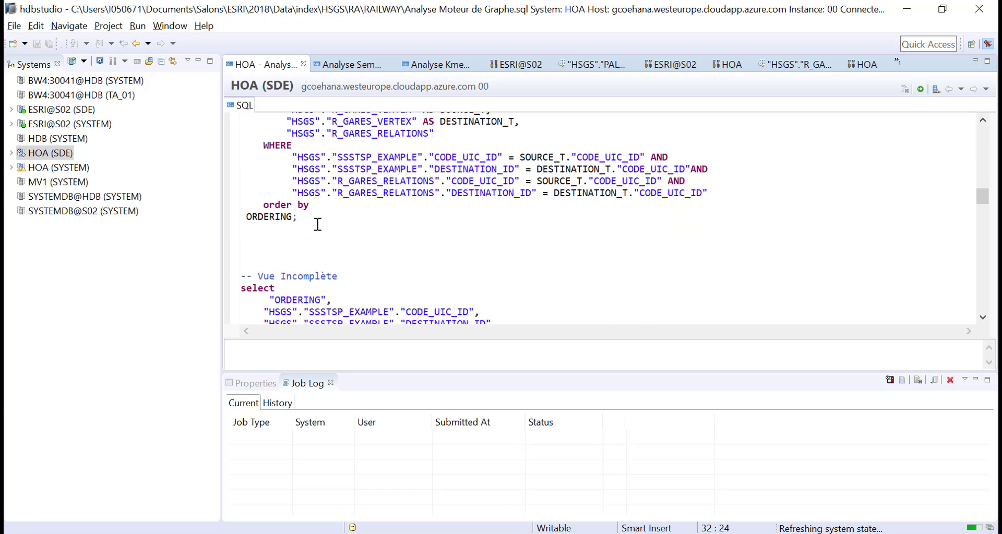
{"action": "left_click_drag", "start_coordinate": [318, 221], "coordinate": [212, 179]}
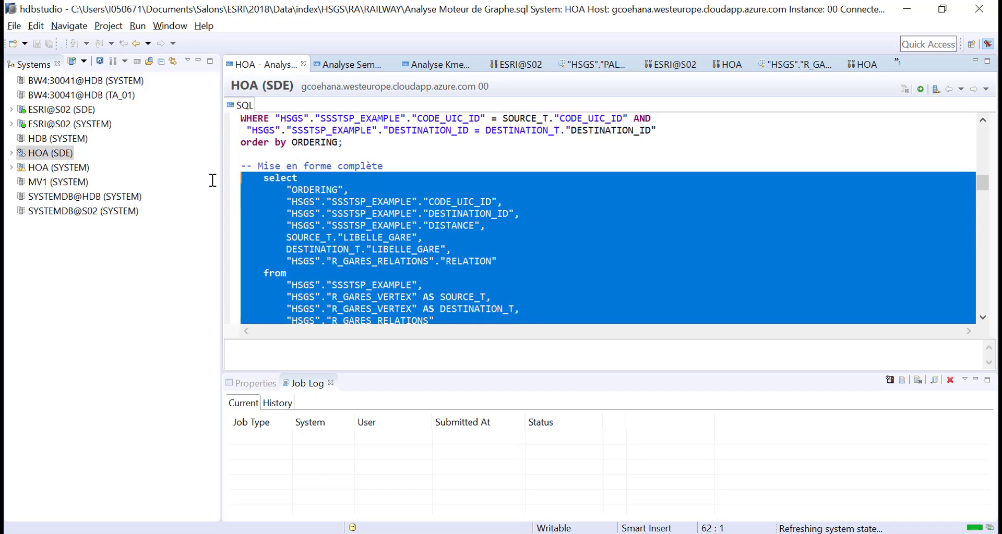
{"action": "right_click", "coordinate": [333, 200]}
{"action": "left_click", "coordinate": [394, 381]}
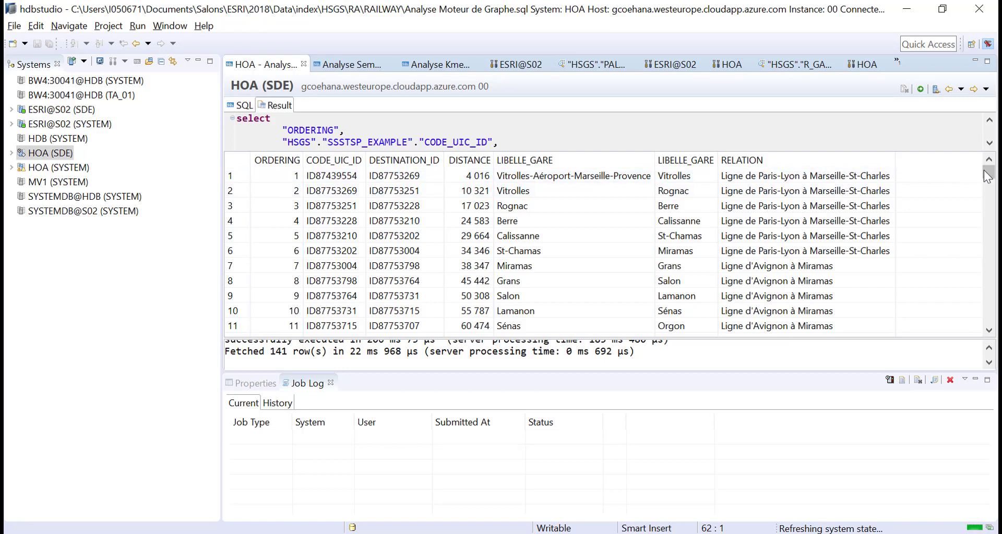
- Review the query's result rows from first to last and widen the DISTANCE column slightly
{"action": "scroll", "coordinate": [679, 261], "scroll_direction": "down", "scroll_amount": 20}
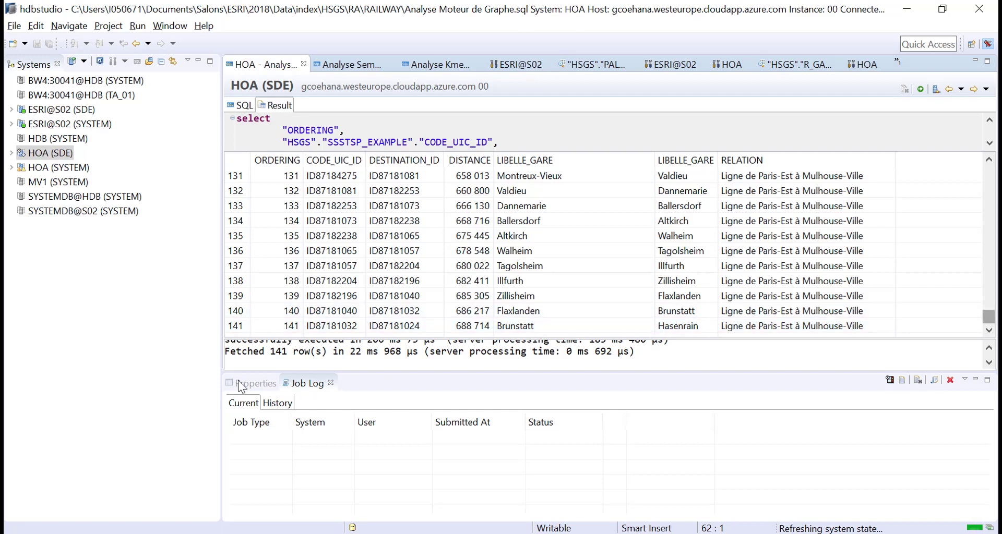
{"action": "left_click_drag", "start_coordinate": [994, 319], "coordinate": [993, 171]}
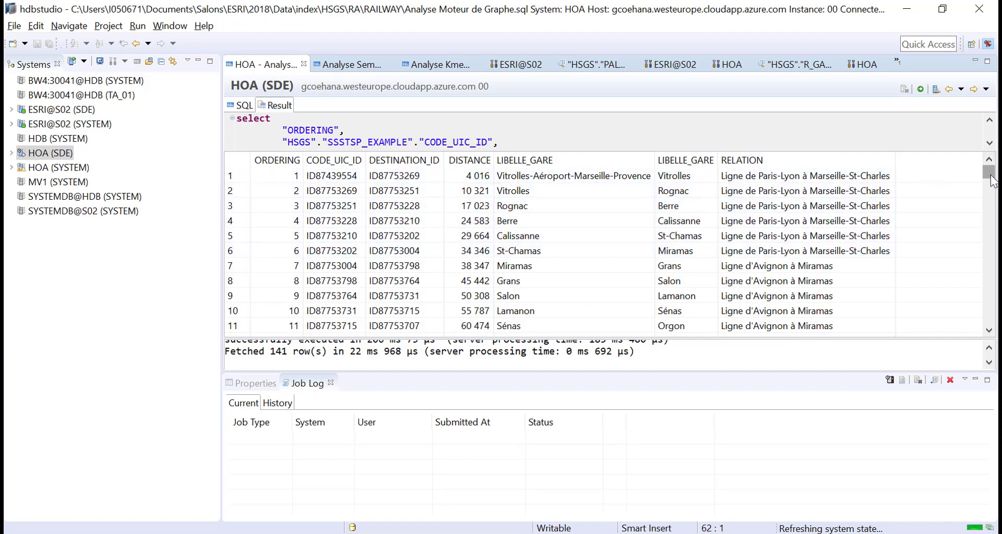
{"action": "mouse_move", "coordinate": [988, 173]}
{"action": "left_mouse_down"}
{"action": "mouse_move", "coordinate": [996, 329]}
{"action": "mouse_move", "coordinate": [977, 176]}
{"action": "left_mouse_up"}
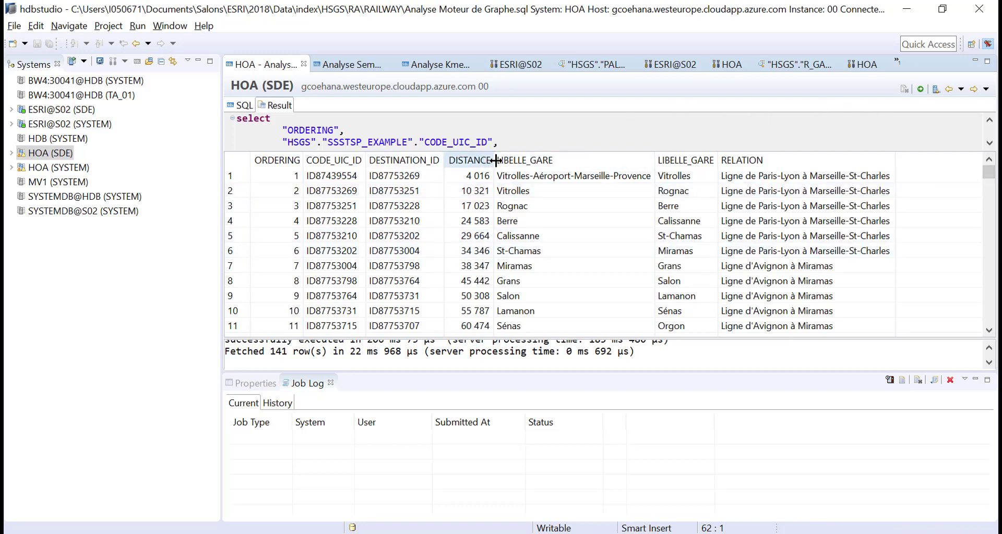
{"action": "left_click_drag", "start_coordinate": [496, 159], "coordinate": [520, 159]}
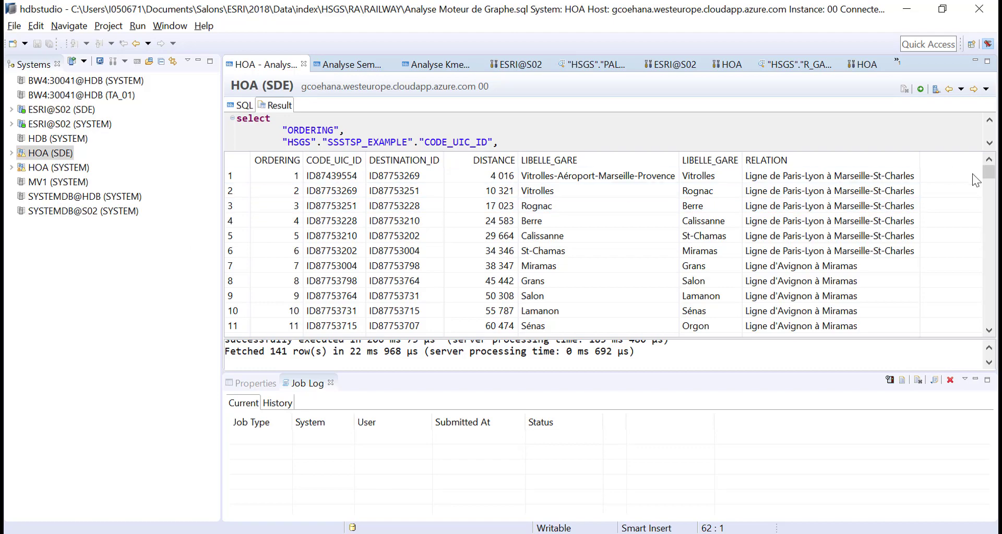
{"action": "mouse_move", "coordinate": [991, 178]}
{"action": "left_mouse_down"}
{"action": "mouse_move", "coordinate": [983, 282]}
{"action": "mouse_move", "coordinate": [985, 175]}
{"action": "mouse_move", "coordinate": [969, 281]}
{"action": "mouse_move", "coordinate": [984, 176]}
{"action": "left_mouse_up"}
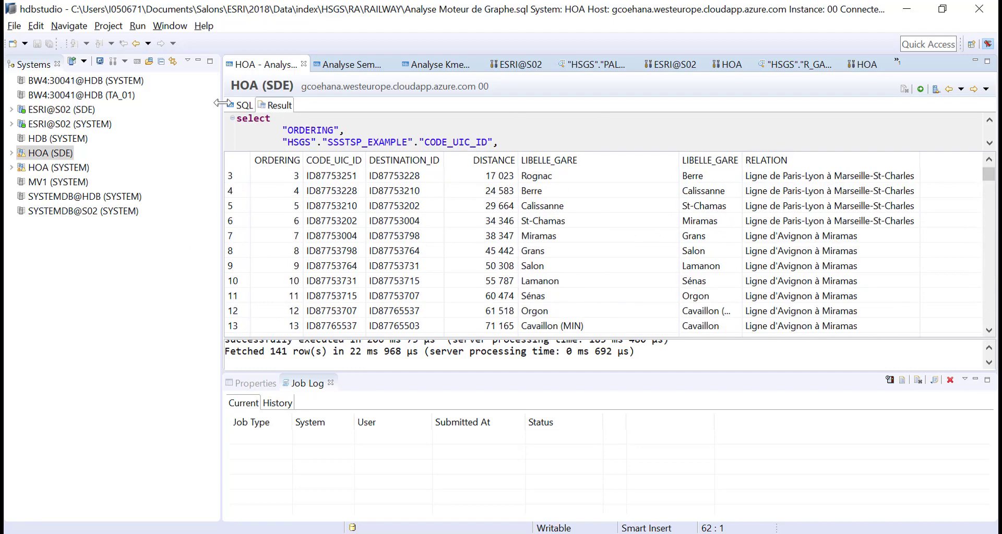
- Switch to SAP HANA Graph Viewer in the browser and execute Single Source Shortest Path from ID87439554 to ID87181024, weighted by DISTANCE
{"action": "key", "text": "alt+Tab"}
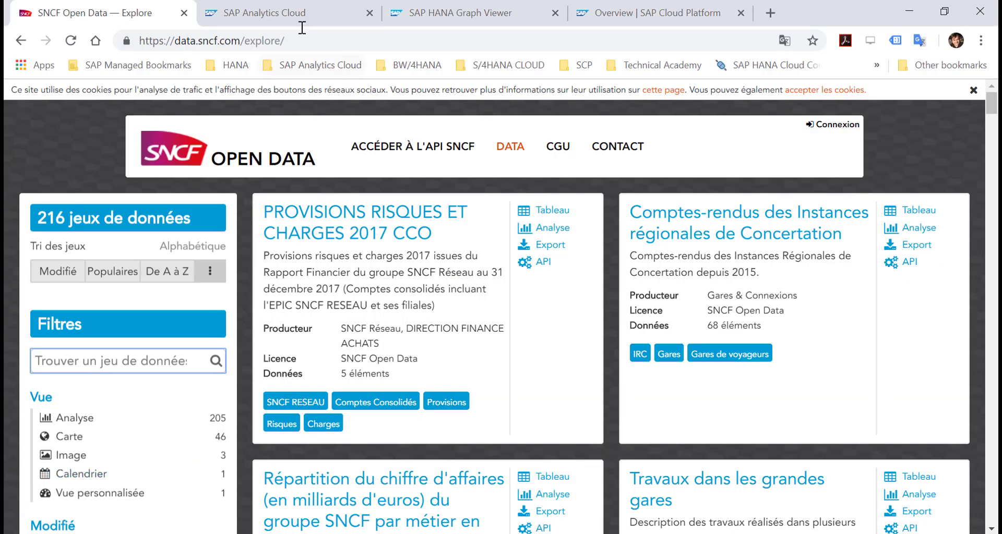
{"action": "left_click", "coordinate": [487, 16]}
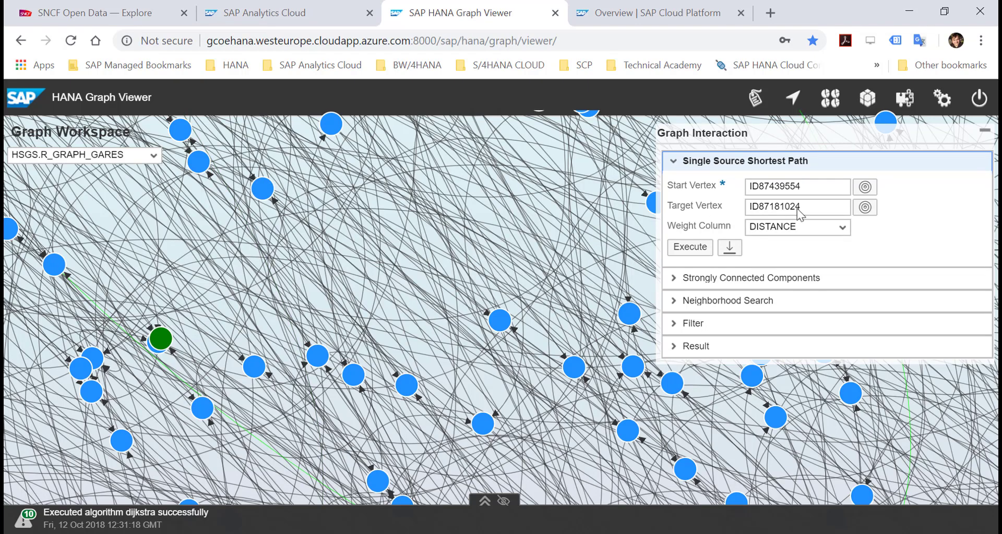
{"action": "left_click", "coordinate": [814, 192]}
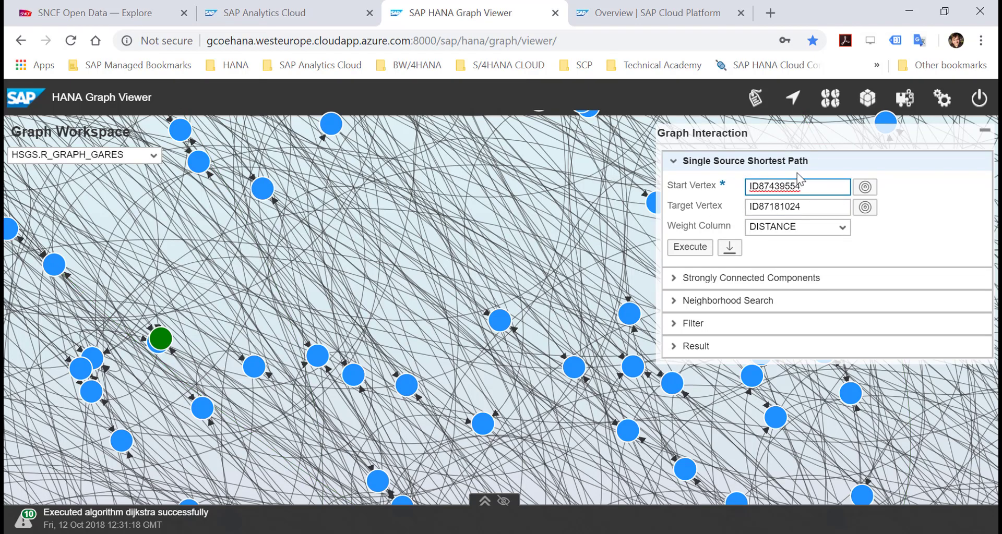
{"action": "double_click", "coordinate": [761, 188]}
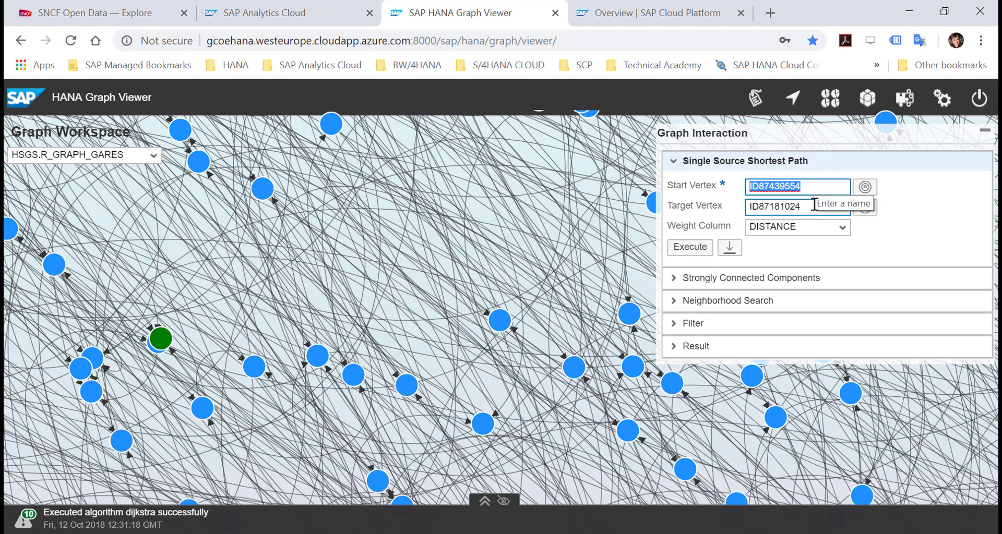
{"action": "double_click", "coordinate": [783, 207]}
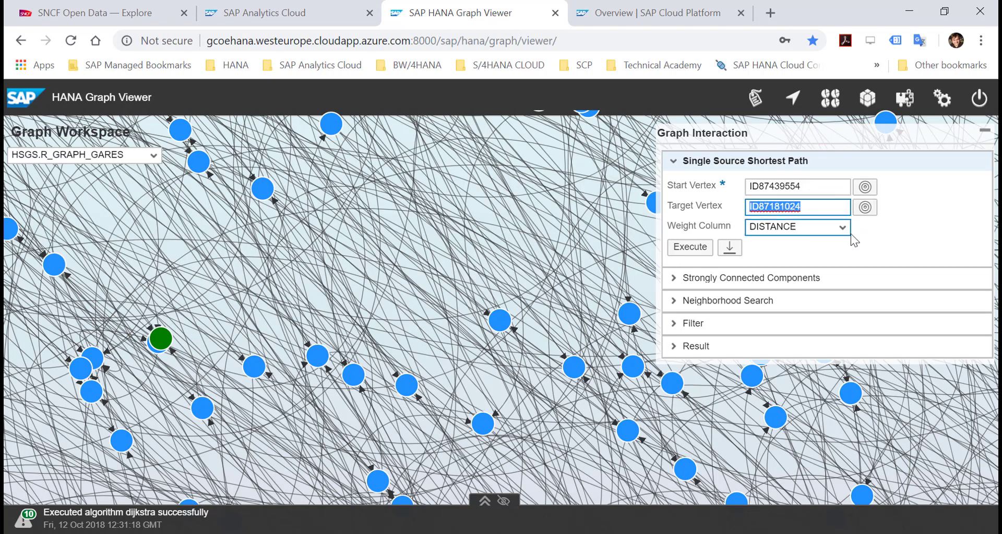
{"action": "left_click", "coordinate": [688, 248]}
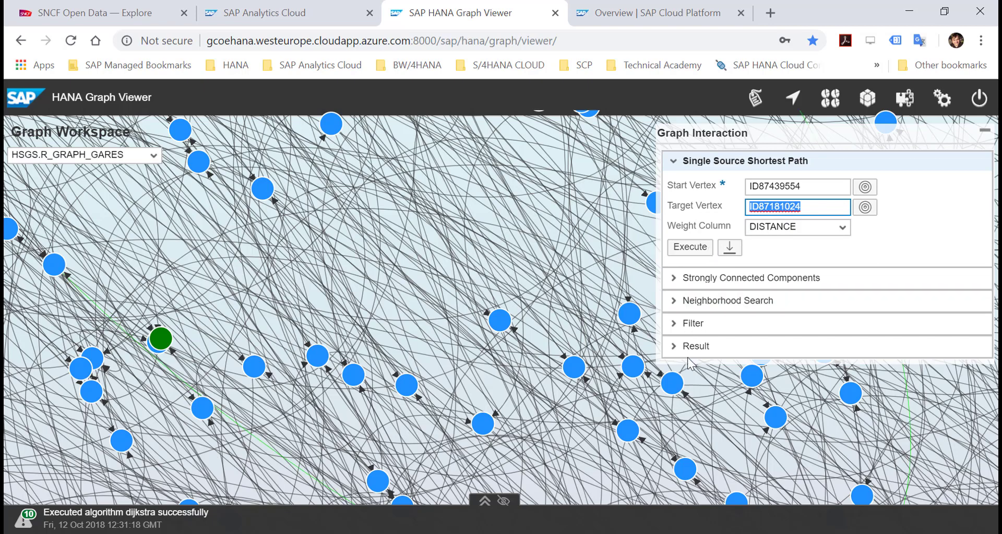
- Show the Shortest Path result list, view the wider station graph, and acknowledge the session expiry notice
{"action": "left_click", "coordinate": [673, 345]}
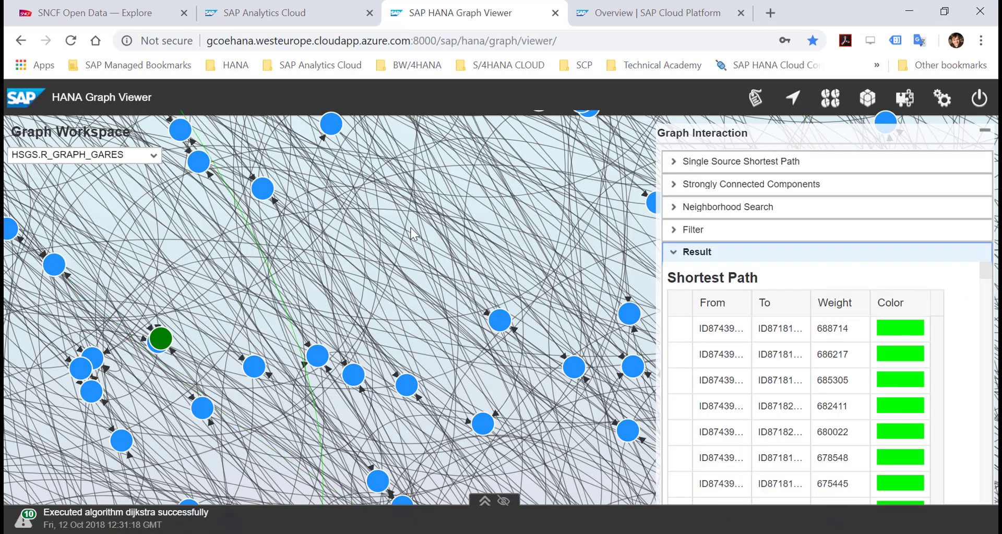
{"action": "scroll", "coordinate": [412, 234], "scroll_direction": "down", "scroll_amount": 5}
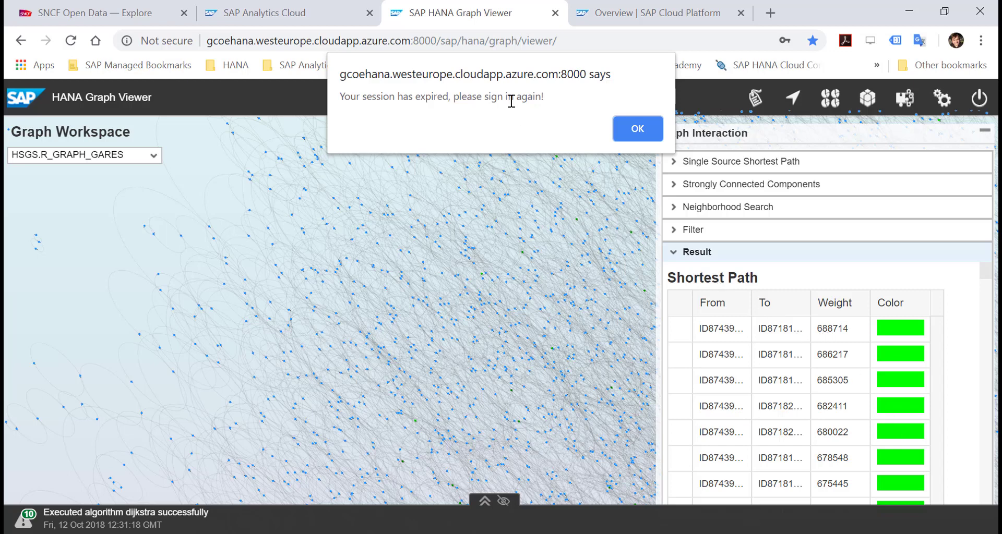
{"action": "left_click", "coordinate": [631, 136]}
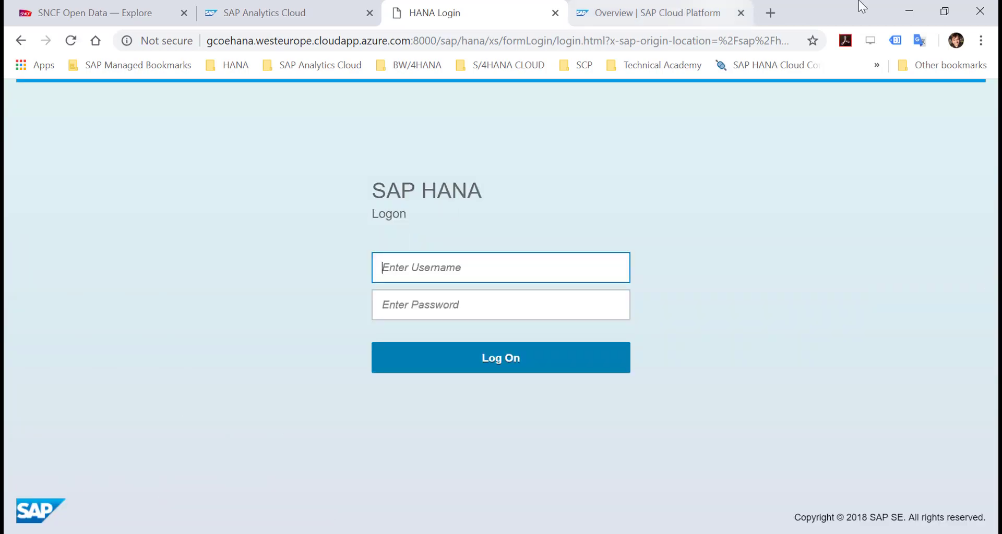
- Switch to the SNCF_INCIDENTS_OPENDATA.xls workbook in Excel, look over the incident columns and rows, and return to SAP HANA Studio
{"action": "left_click", "coordinate": [905, 7]}
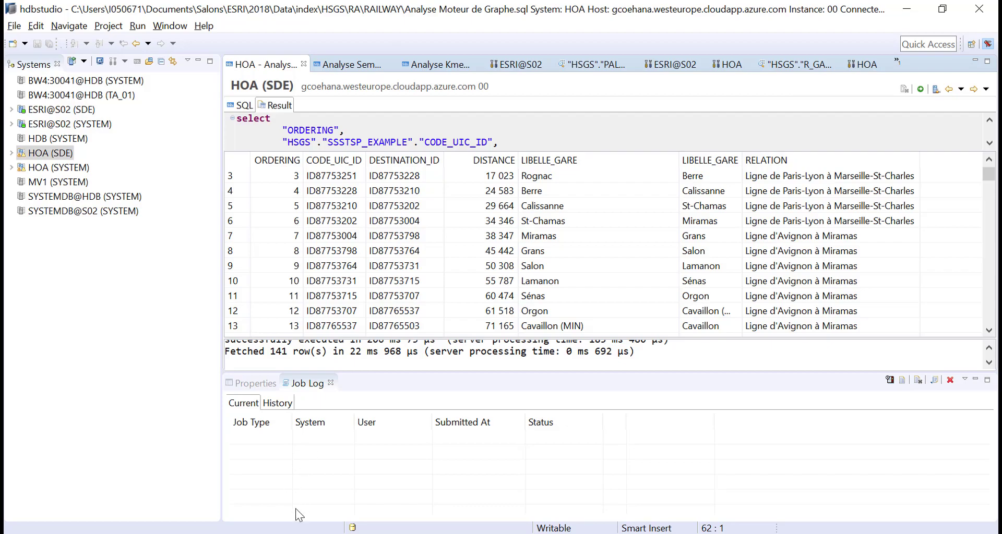
{"action": "left_click", "coordinate": [333, 533]}
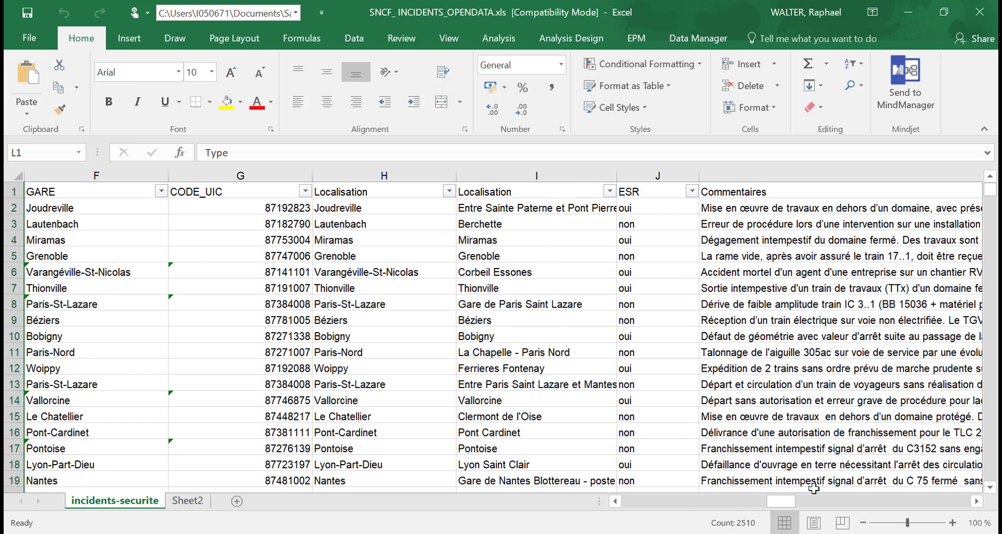
{"action": "mouse_move", "coordinate": [789, 501]}
{"action": "left_mouse_down"}
{"action": "mouse_move", "coordinate": [801, 506]}
{"action": "mouse_move", "coordinate": [789, 508]}
{"action": "left_mouse_up"}
{"action": "mouse_move", "coordinate": [990, 191]}
{"action": "left_mouse_down"}
{"action": "mouse_move", "coordinate": [990, 473]}
{"action": "mouse_move", "coordinate": [986, 175]}
{"action": "left_mouse_up"}
{"action": "left_click", "coordinate": [907, 12]}
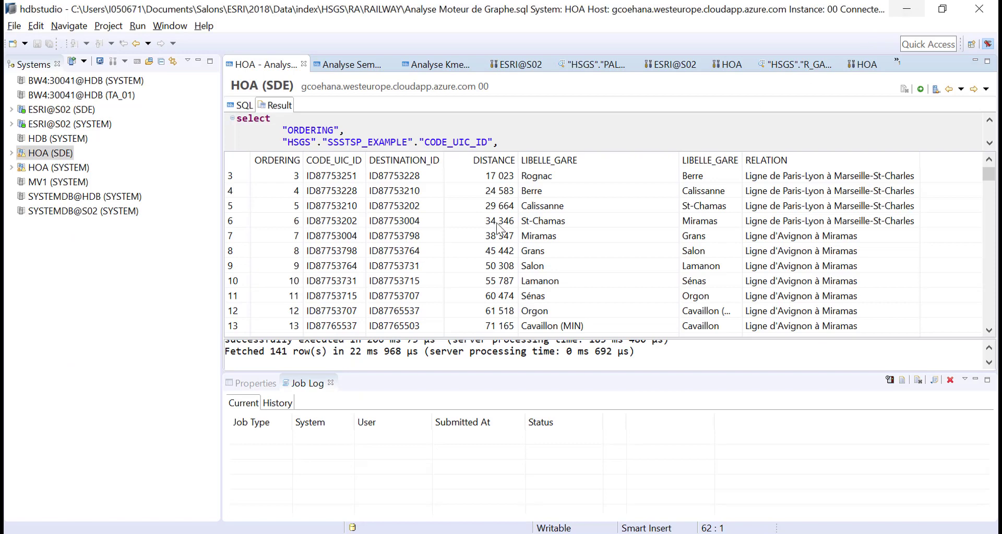
- Open the Analyse Semantique SQL script and examine the R_INCIDENTS_COM_REVIEW full-text index statement and the incident breakdown queries after it
{"action": "left_click", "coordinate": [340, 65]}
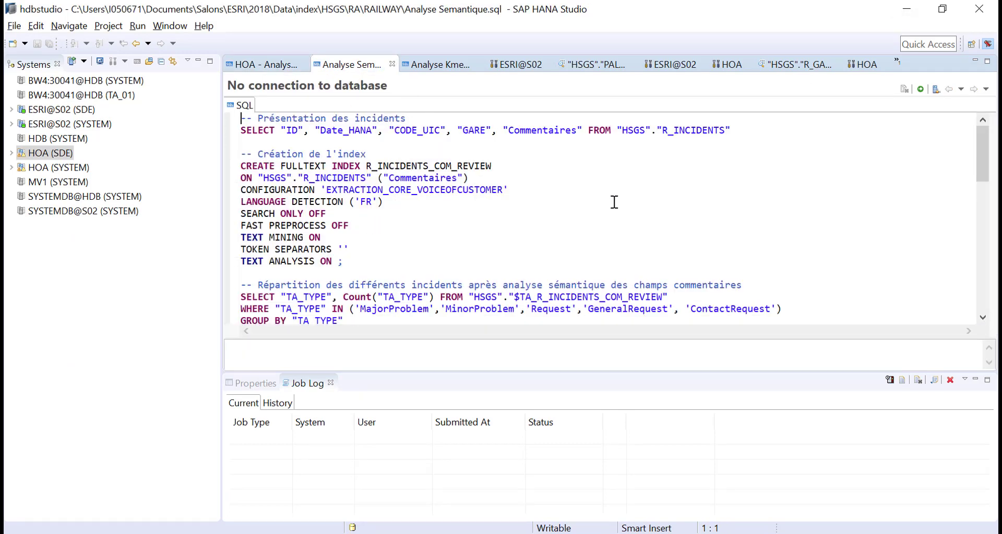
{"action": "left_click_drag", "start_coordinate": [355, 264], "coordinate": [228, 170]}
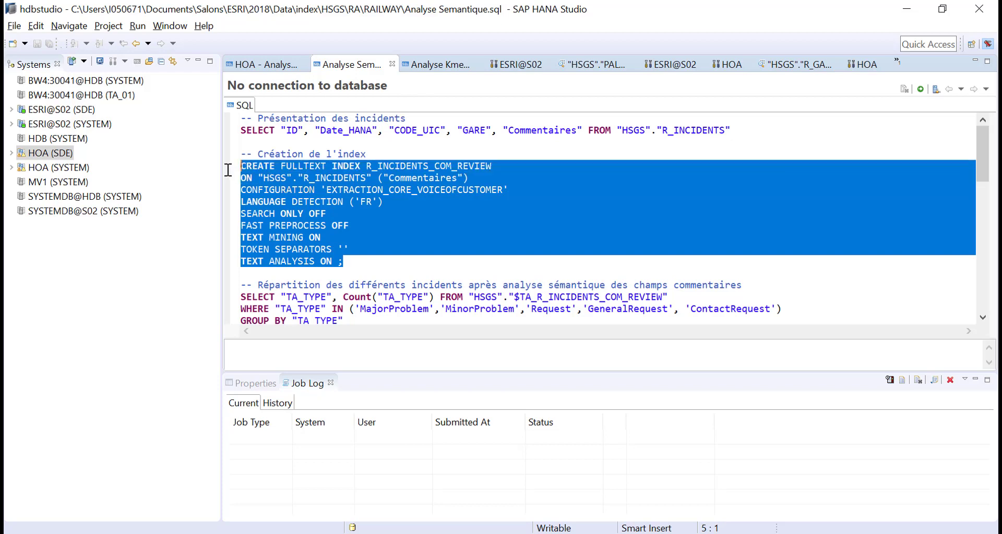
{"action": "left_click", "coordinate": [424, 191]}
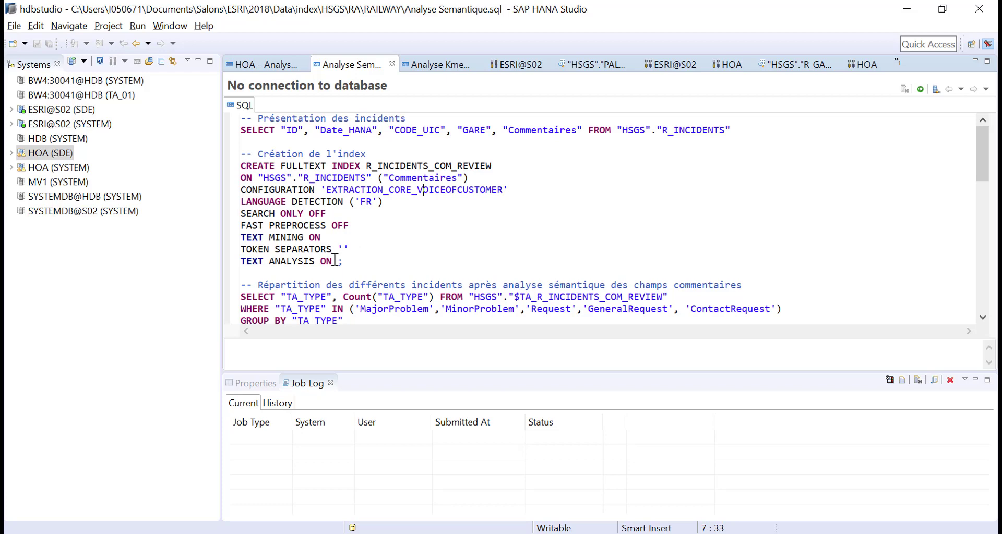
{"action": "scroll", "coordinate": [456, 247], "scroll_direction": "down", "scroll_amount": 2}
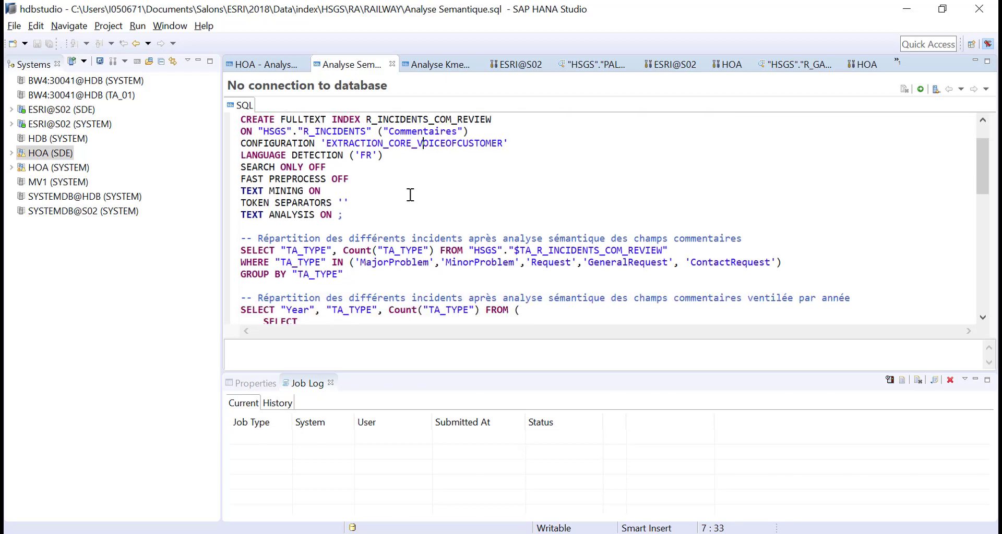
{"action": "scroll", "coordinate": [410, 195], "scroll_direction": "down", "scroll_amount": 3}
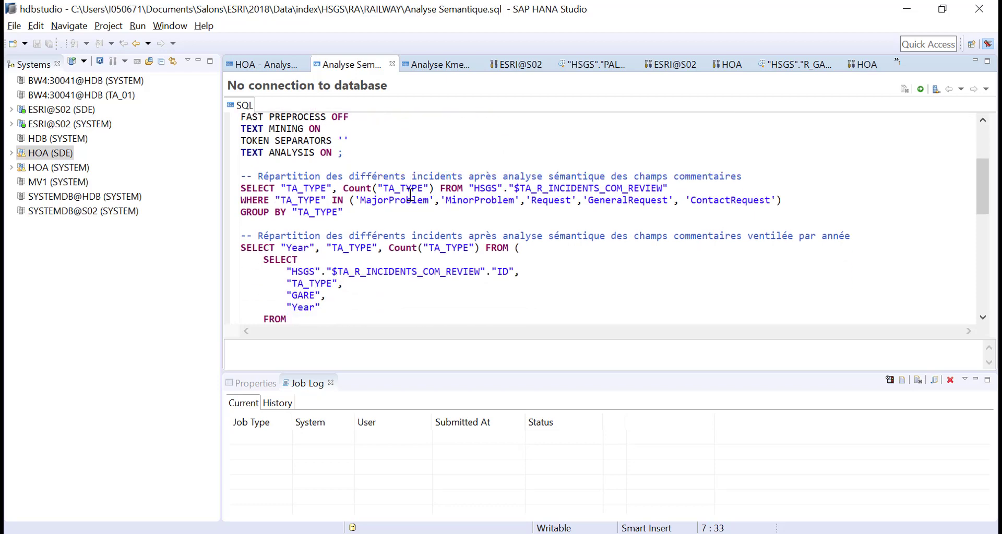
{"action": "scroll", "coordinate": [411, 194], "scroll_direction": "down", "scroll_amount": 6}
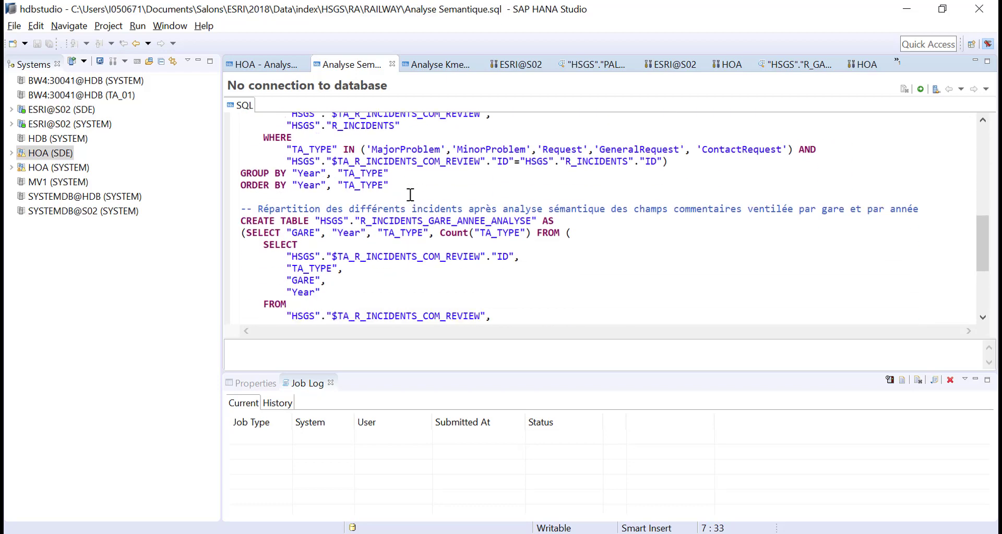
{"action": "scroll", "coordinate": [410, 195], "scroll_direction": "down", "scroll_amount": 5}
{"action": "scroll", "coordinate": [410, 195], "scroll_direction": "up", "scroll_amount": 4}
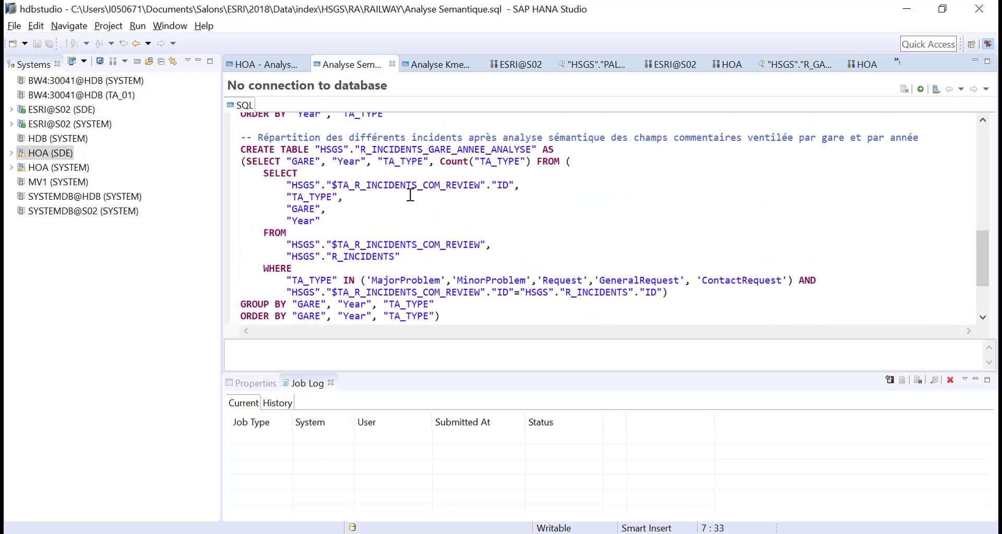
{"action": "scroll", "coordinate": [411, 195], "scroll_direction": "down", "scroll_amount": 2}
- Connect the script to HOA (SDE) and try to execute the CREATE TABLE statement for R_INCIDENTS_GARE_ANNEE_ANALYSE
{"action": "left_click_drag", "start_coordinate": [462, 303], "coordinate": [230, 134]}
{"action": "right_click", "coordinate": [300, 135]}
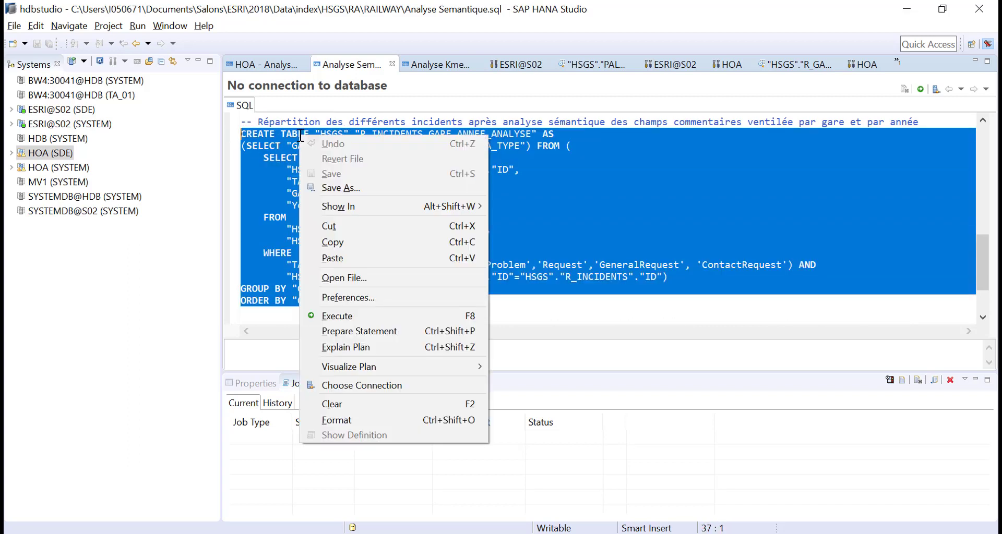
{"action": "left_click", "coordinate": [412, 316]}
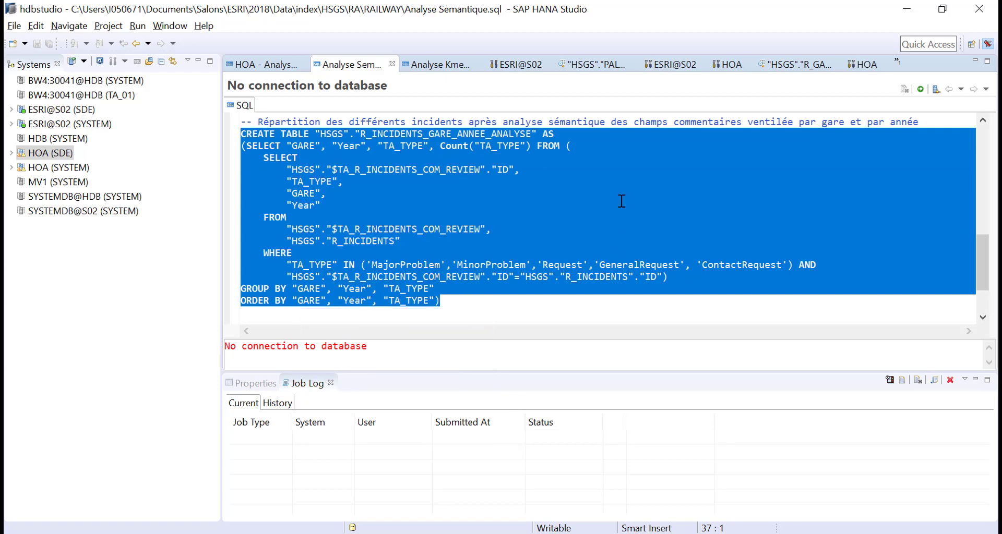
{"action": "left_click", "coordinate": [936, 89]}
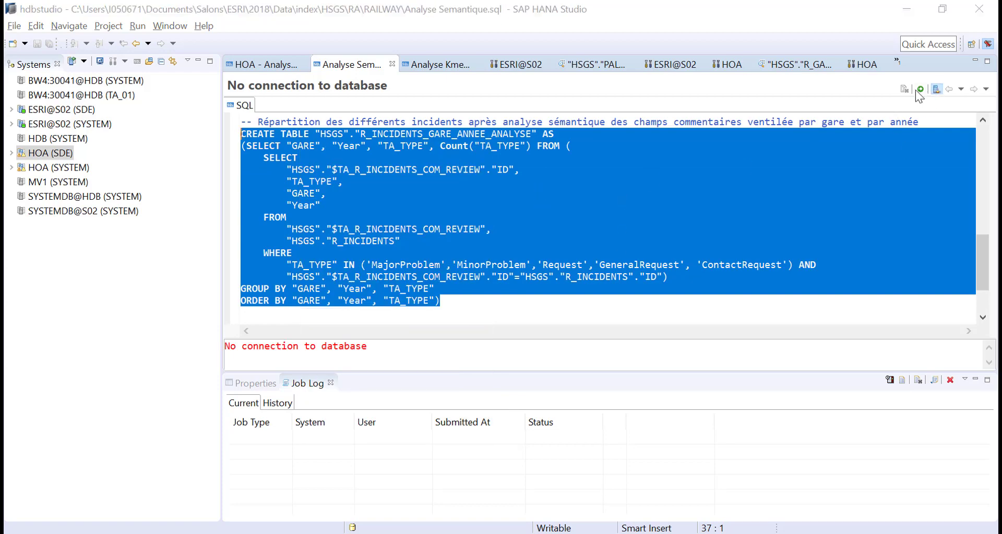
{"action": "double_click", "coordinate": [457, 159]}
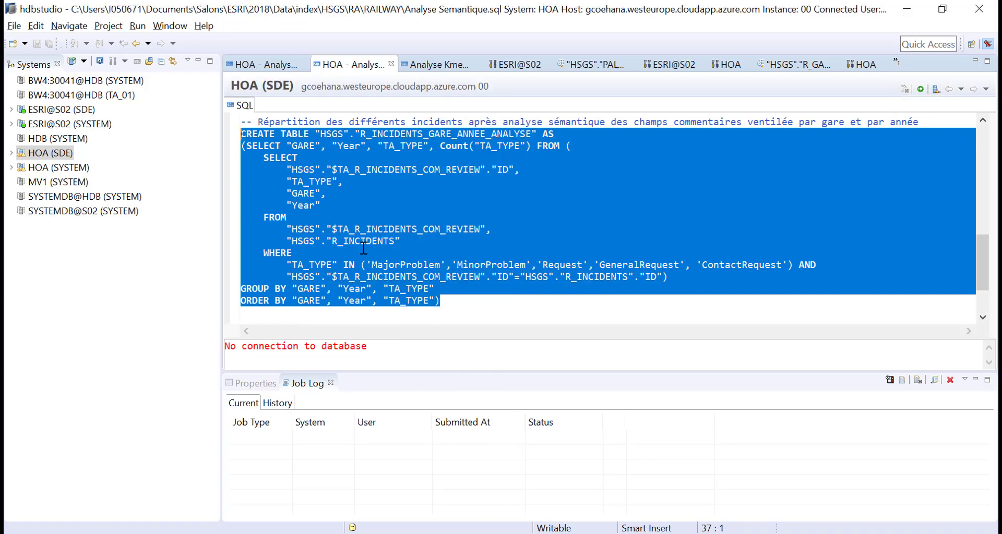
{"action": "right_click", "coordinate": [363, 248]}
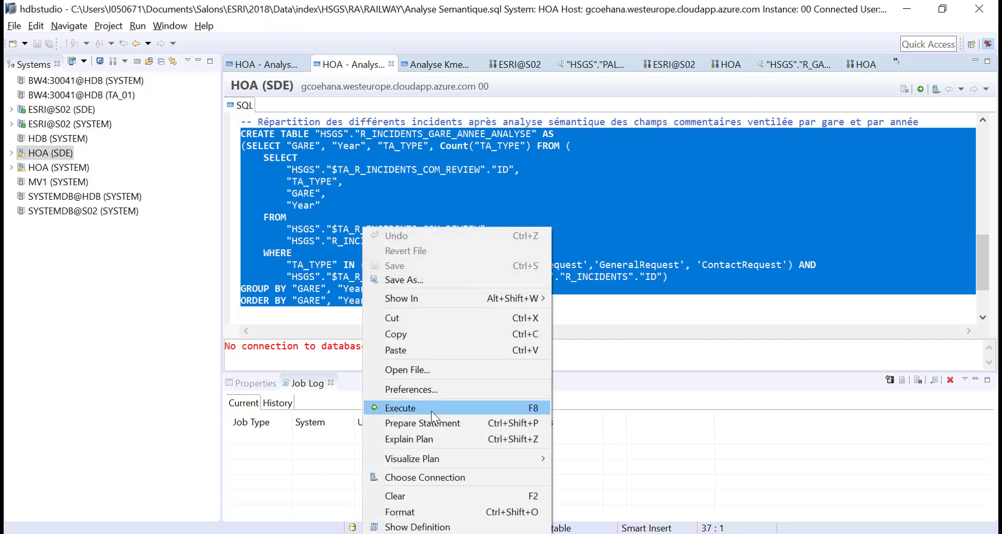
{"action": "left_click", "coordinate": [431, 410]}
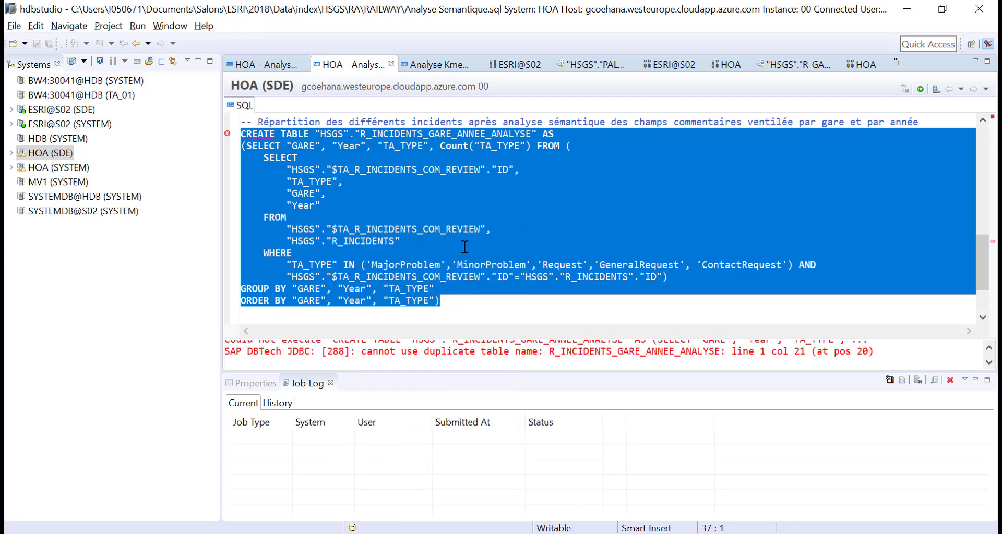
- Execute only the SELECT inside the CREATE TABLE statement's parentheses, counting TA_TYPE by GARE and Year
{"action": "left_click", "coordinate": [289, 177]}
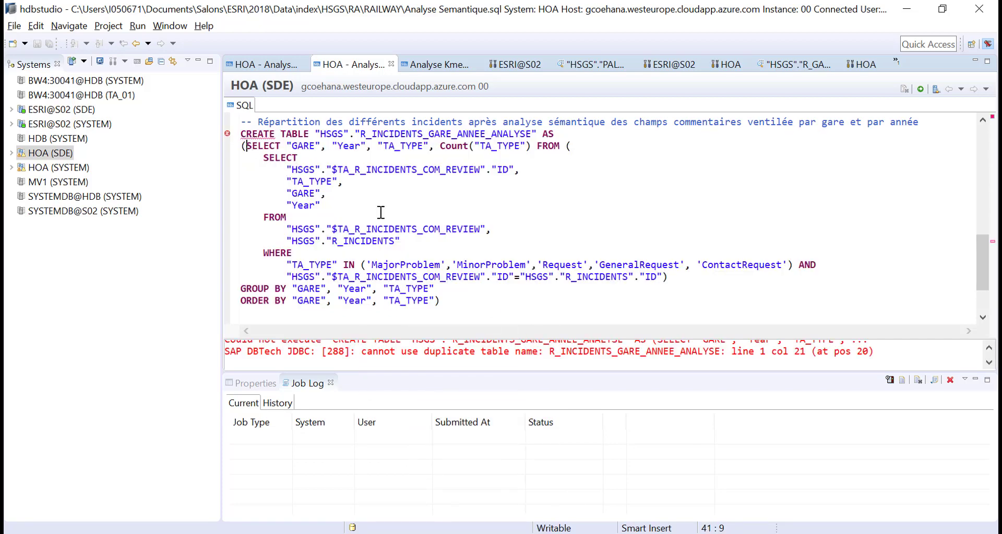
{"action": "left_click_drag", "start_coordinate": [381, 212], "coordinate": [434, 301]}
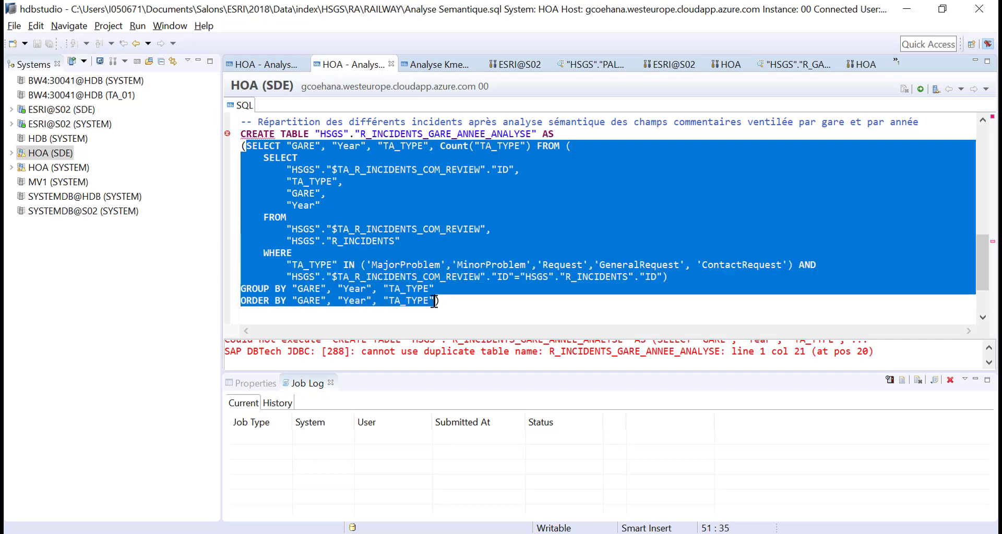
{"action": "left_click", "coordinate": [920, 90]}
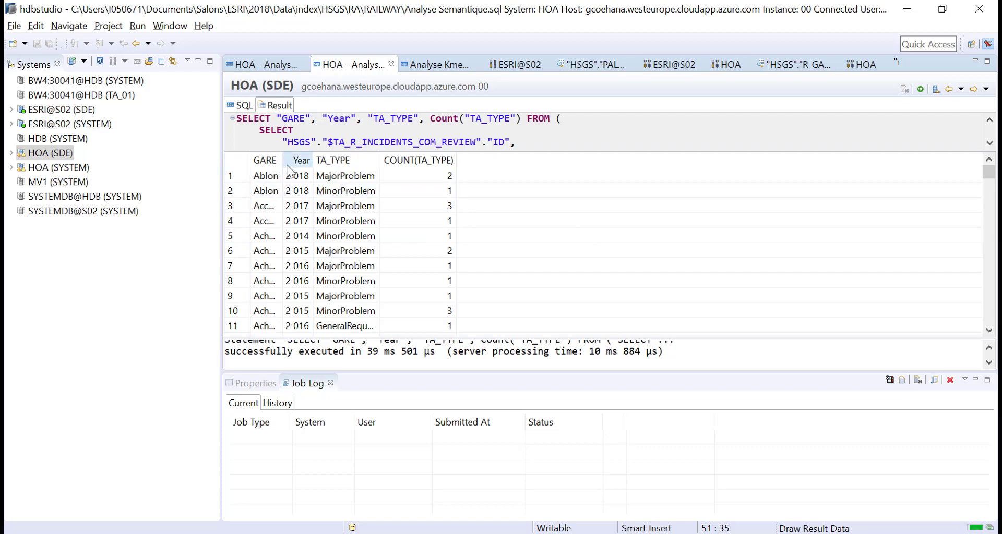
- Widen the GARE and Year columns of the query result and look through its rows
{"action": "left_click_drag", "start_coordinate": [282, 156], "coordinate": [305, 156]}
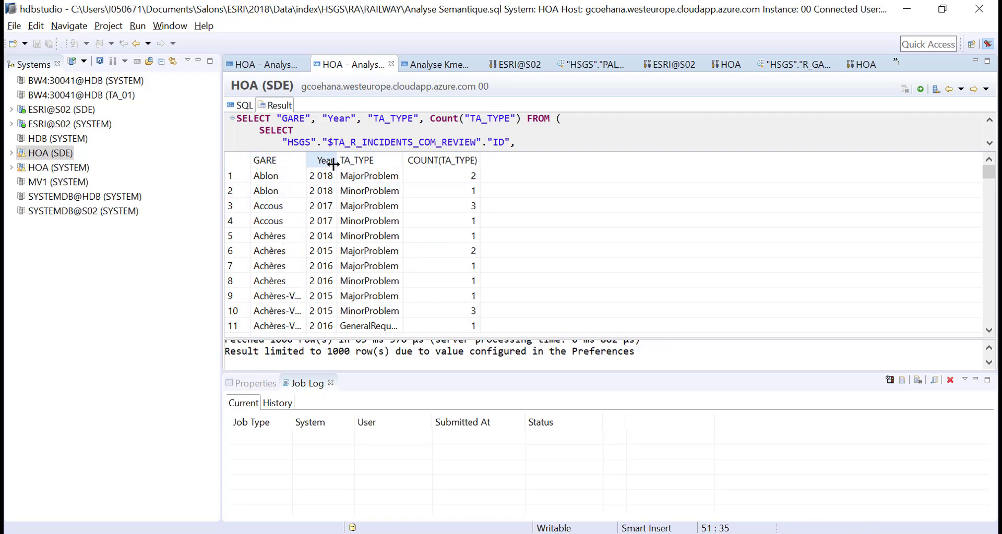
{"action": "left_click_drag", "start_coordinate": [337, 164], "coordinate": [374, 164]}
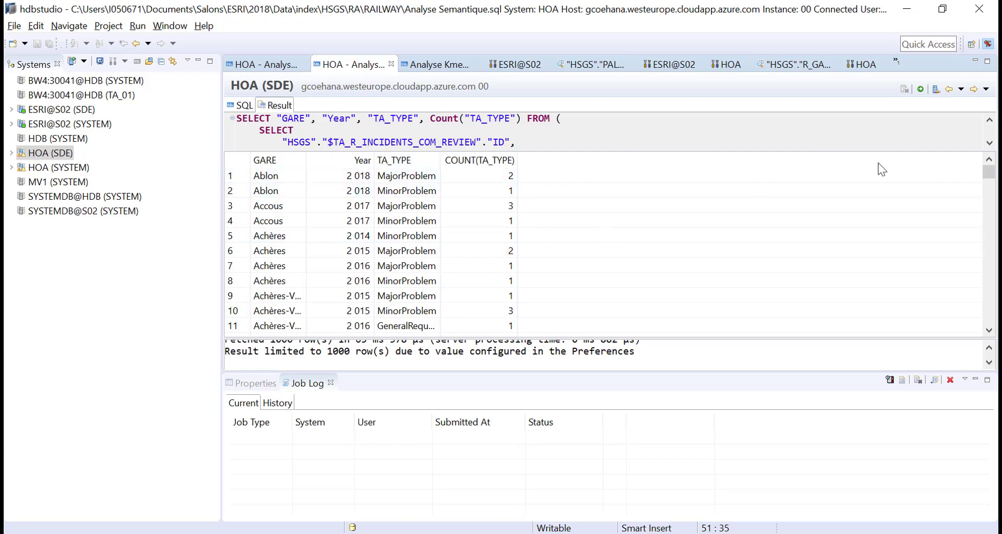
{"action": "mouse_move", "coordinate": [987, 172]}
{"action": "left_mouse_down"}
{"action": "mouse_move", "coordinate": [987, 329]}
{"action": "mouse_move", "coordinate": [988, 166]}
{"action": "left_mouse_up"}
- Switch to the HANA_ESRI_GARES_V2 story in SAP Analytics Cloud and examine its incident totals, station bar chart and incident-type donut chart
{"action": "key", "text": "alt+Tab"}
{"action": "left_click", "coordinate": [277, 12]}
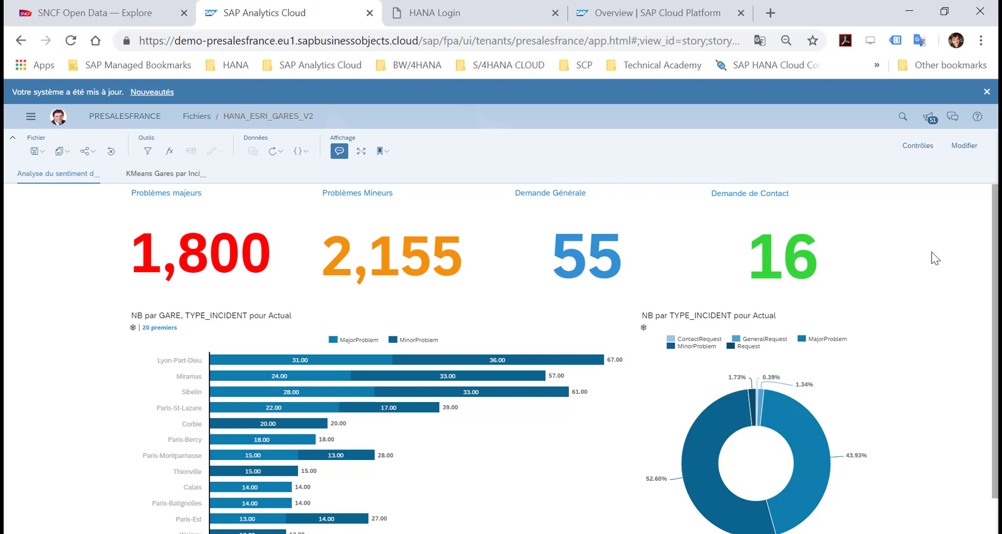
{"action": "left_click_drag", "start_coordinate": [993, 232], "coordinate": [996, 276]}
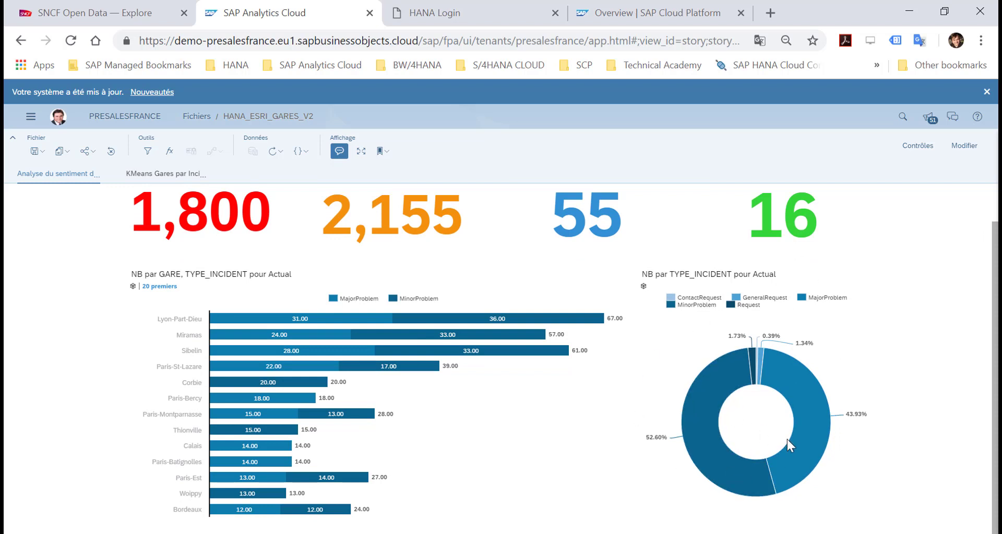
{"action": "mouse_move", "coordinate": [769, 474]}
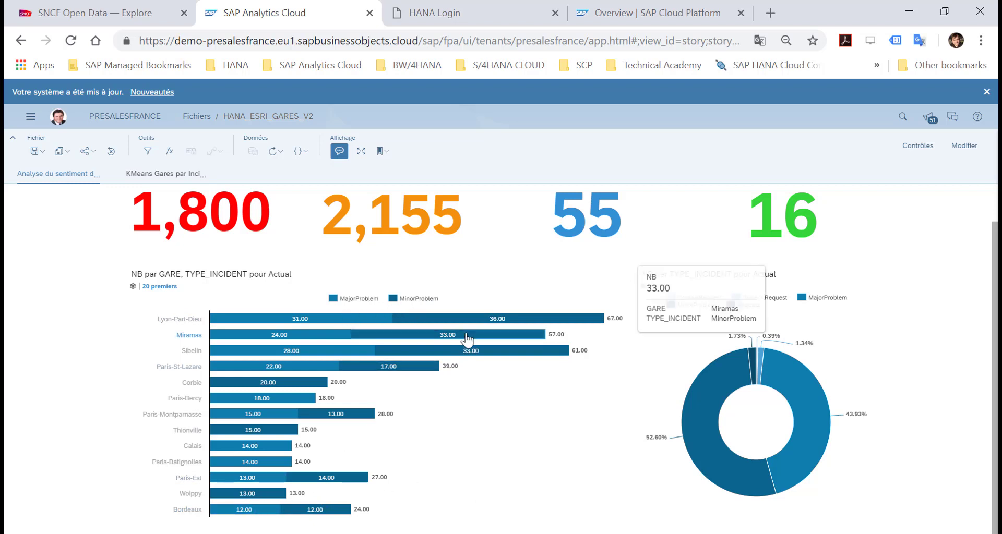
{"action": "mouse_move", "coordinate": [418, 358]}
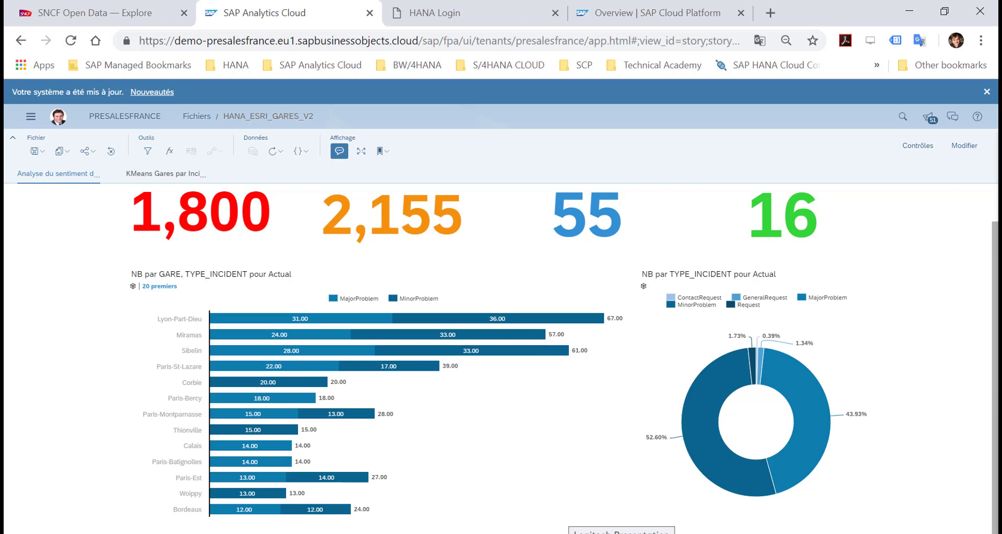
{"action": "scroll", "coordinate": [502, 374], "scroll_direction": "up", "scroll_amount": 1}
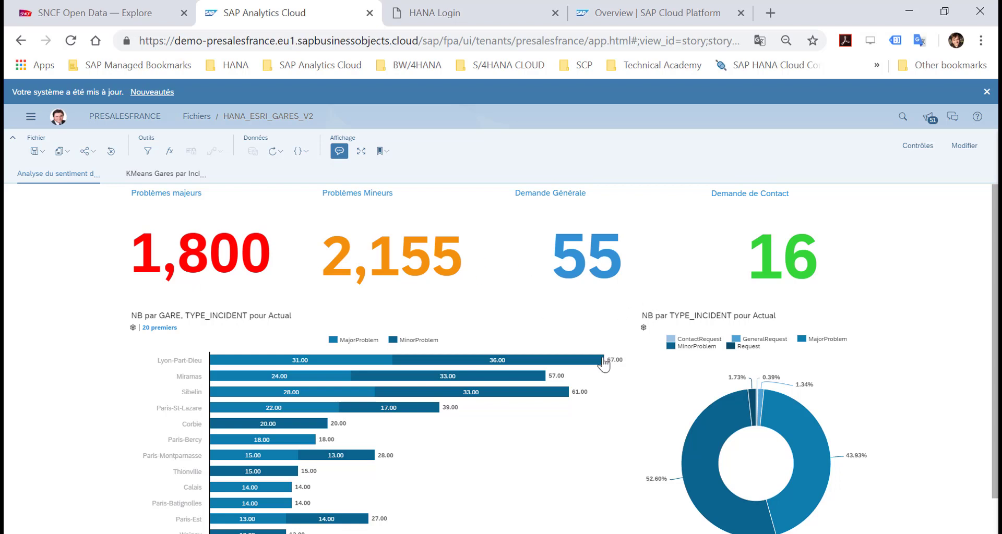
{"action": "scroll", "coordinate": [608, 407], "scroll_direction": "down", "scroll_amount": 1}
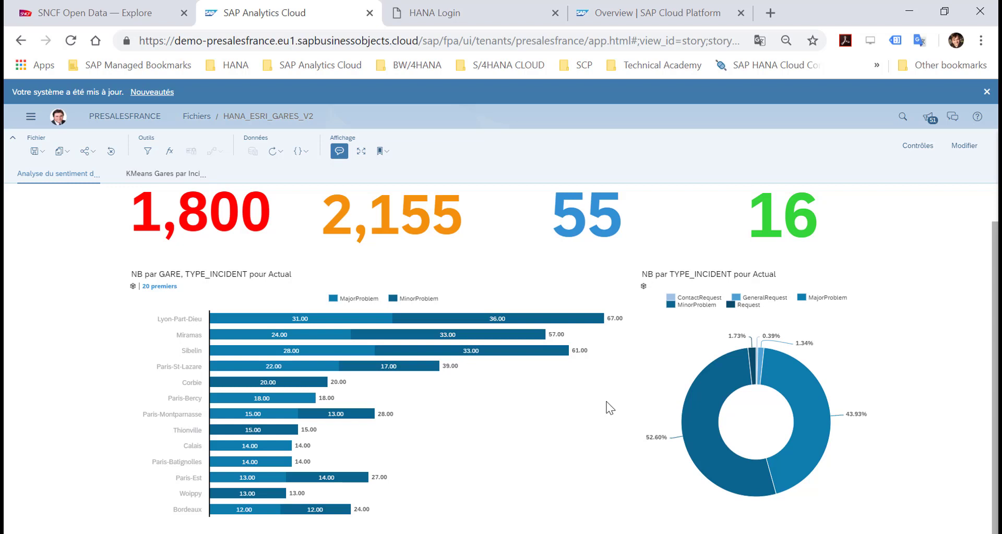
{"action": "scroll", "coordinate": [583, 398], "scroll_direction": "up", "scroll_amount": 1}
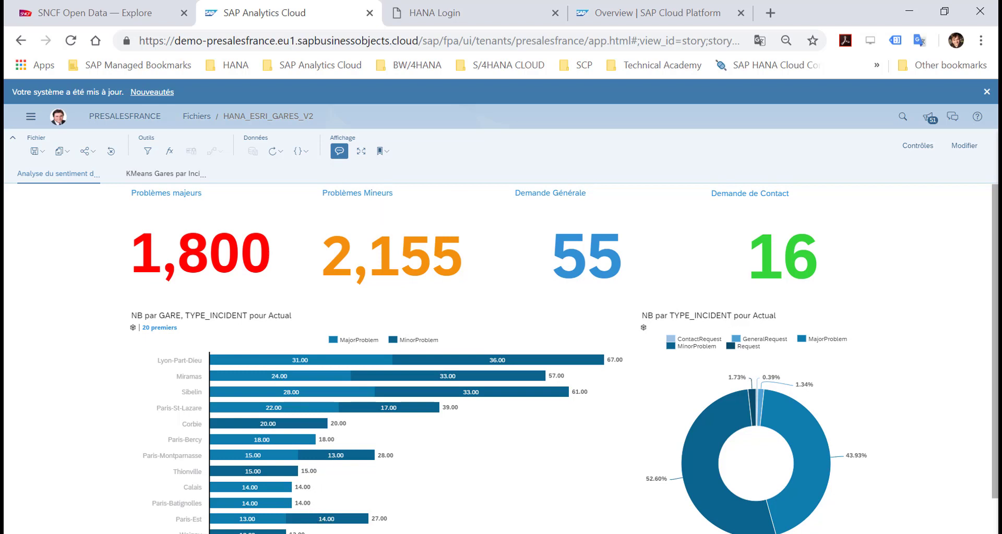
- Return to SAP HANA Studio and open the Analyse Kmeans Incidents SQL script
{"action": "key", "text": "alt+Tab"}
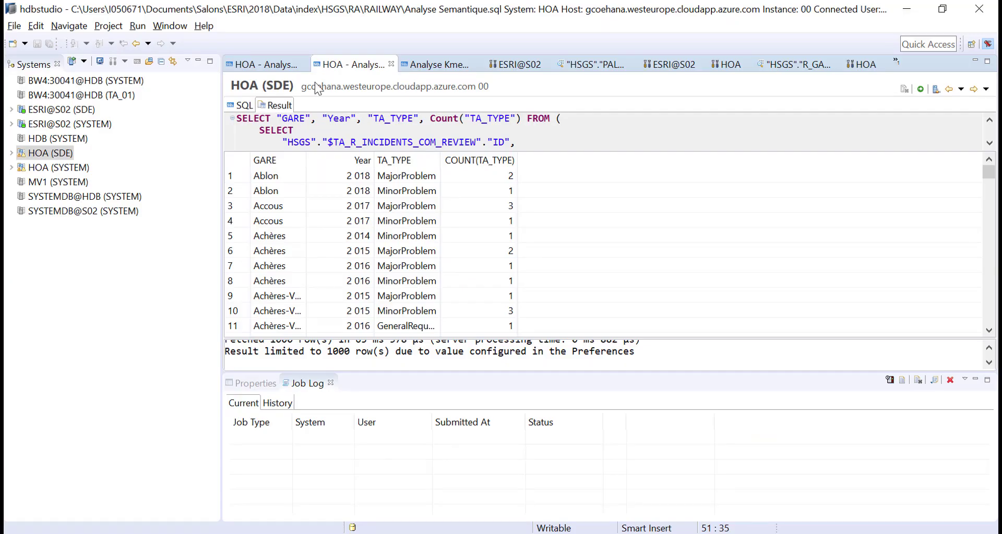
{"action": "left_click", "coordinate": [427, 67]}
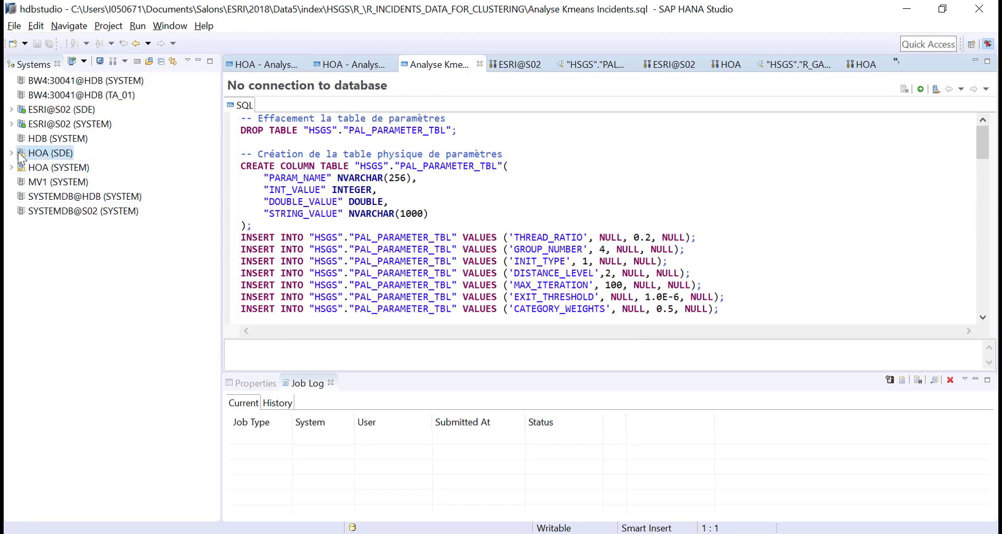
- Expand the HSGS schema's tables in the HOA (SDE) catalog and look through the table list
{"action": "left_click", "coordinate": [12, 154]}
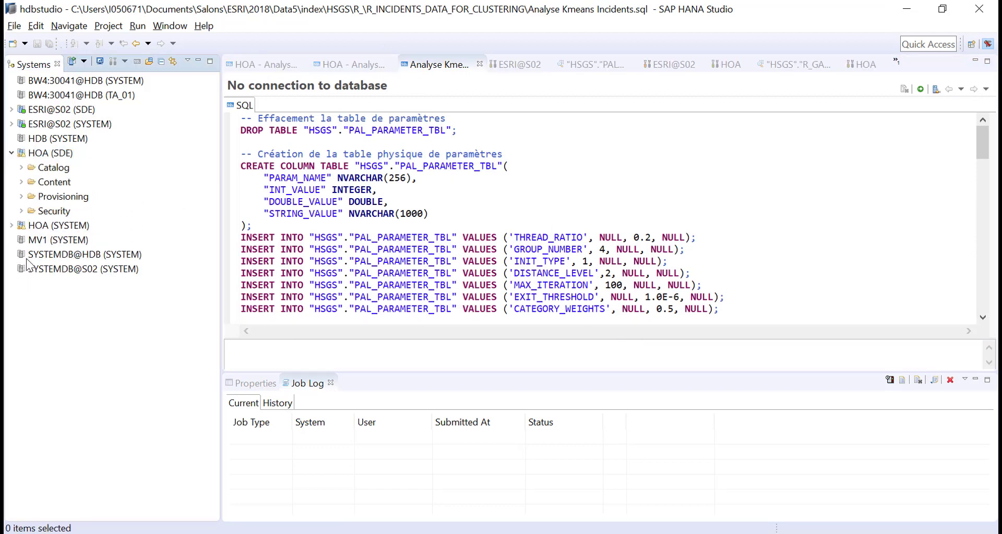
{"action": "left_click", "coordinate": [23, 168]}
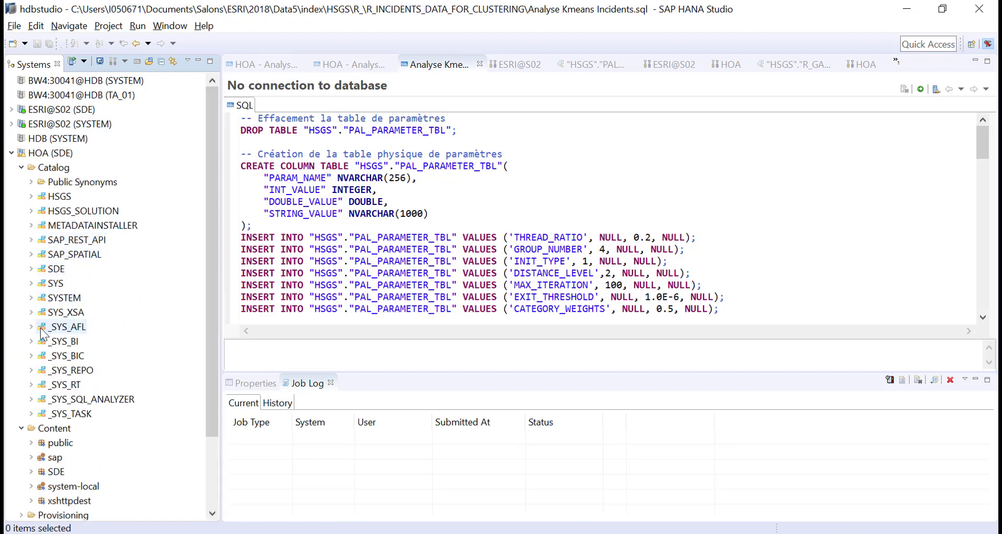
{"action": "left_click", "coordinate": [31, 196]}
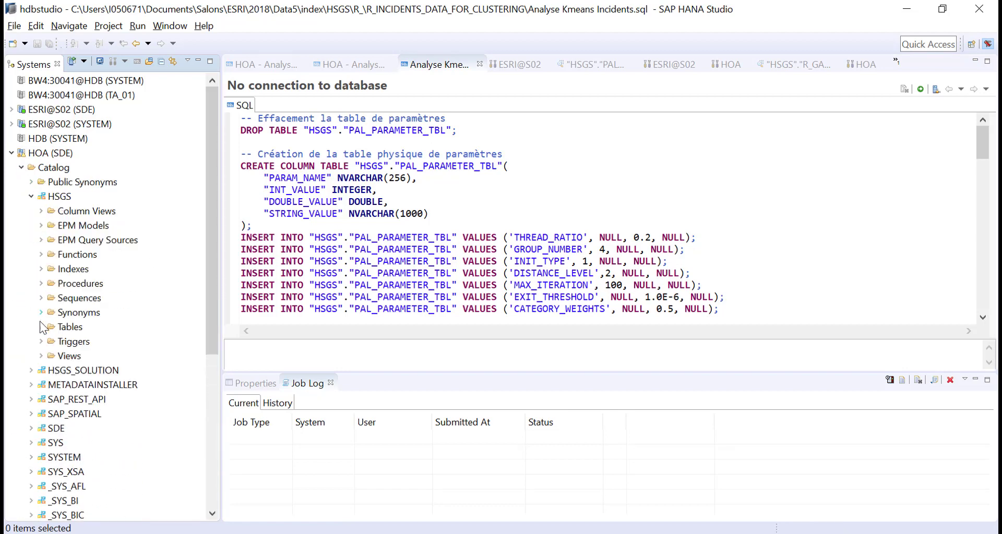
{"action": "left_click", "coordinate": [40, 327]}
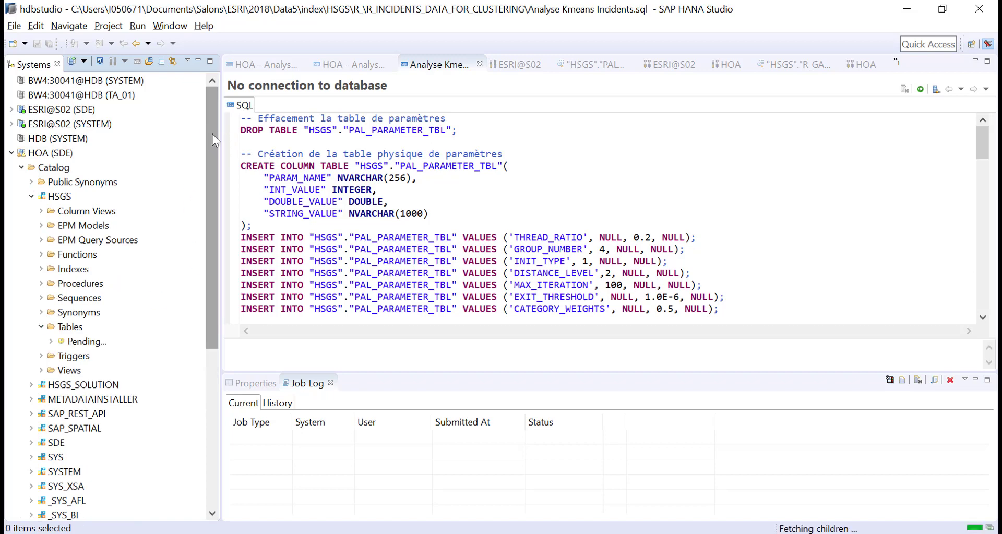
{"action": "left_click_drag", "start_coordinate": [207, 232], "coordinate": [207, 231]}
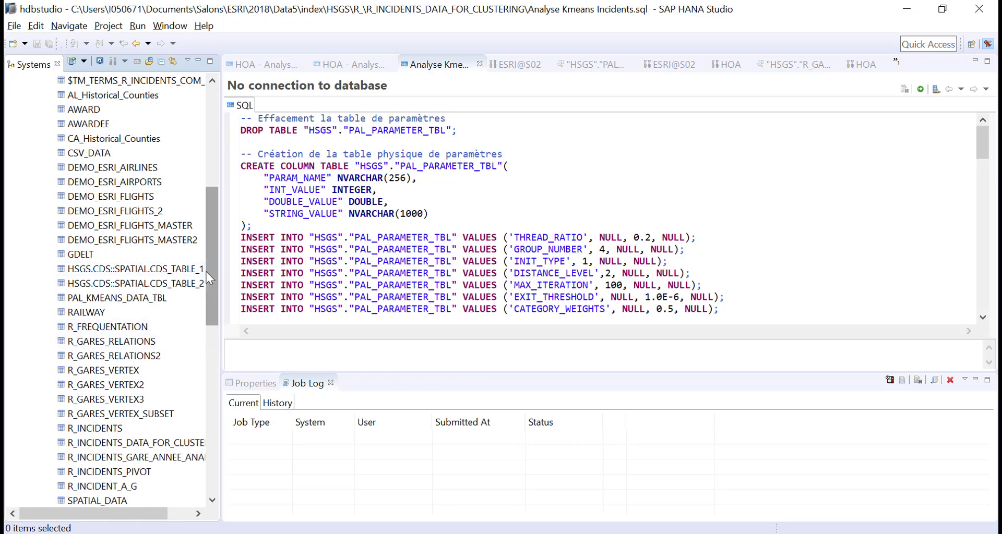
{"action": "left_click_drag", "start_coordinate": [205, 292], "coordinate": [210, 336]}
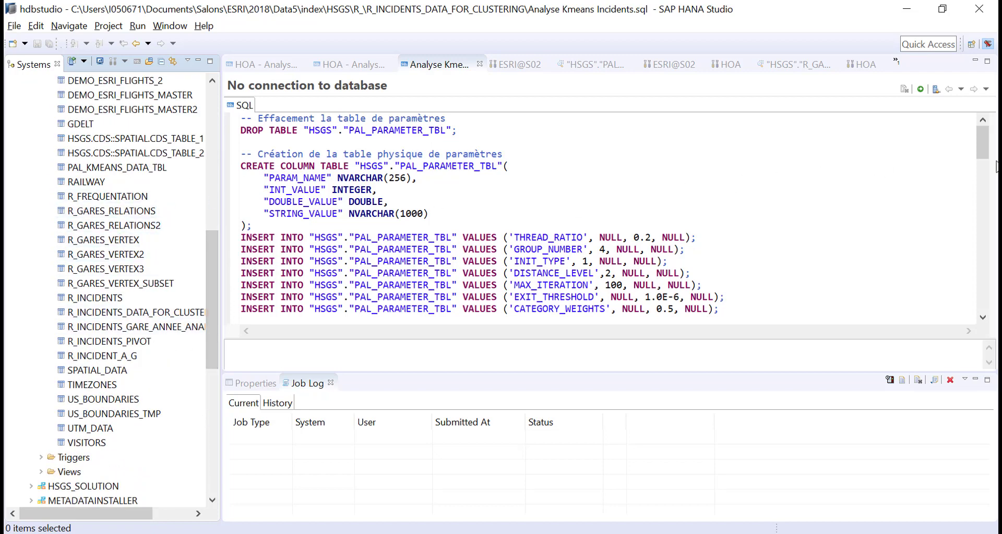
- Read the script's PAL_PARAMETER_TBL creation and parameter inserts, plus the creation of PAL_KMEANS_DATA_TBL
{"action": "left_click_drag", "start_coordinate": [983, 135], "coordinate": [983, 135]}
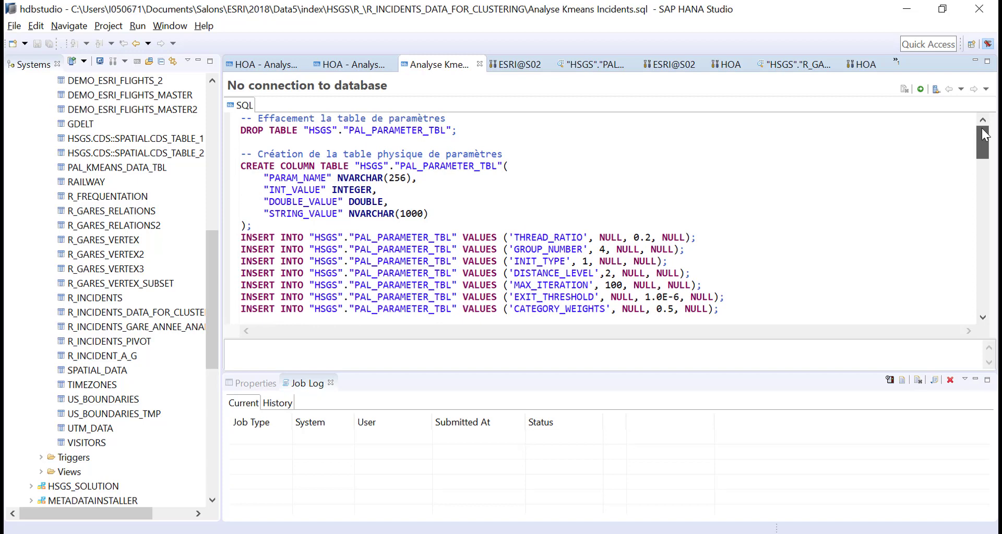
{"action": "left_click_drag", "start_coordinate": [984, 134], "coordinate": [983, 134]}
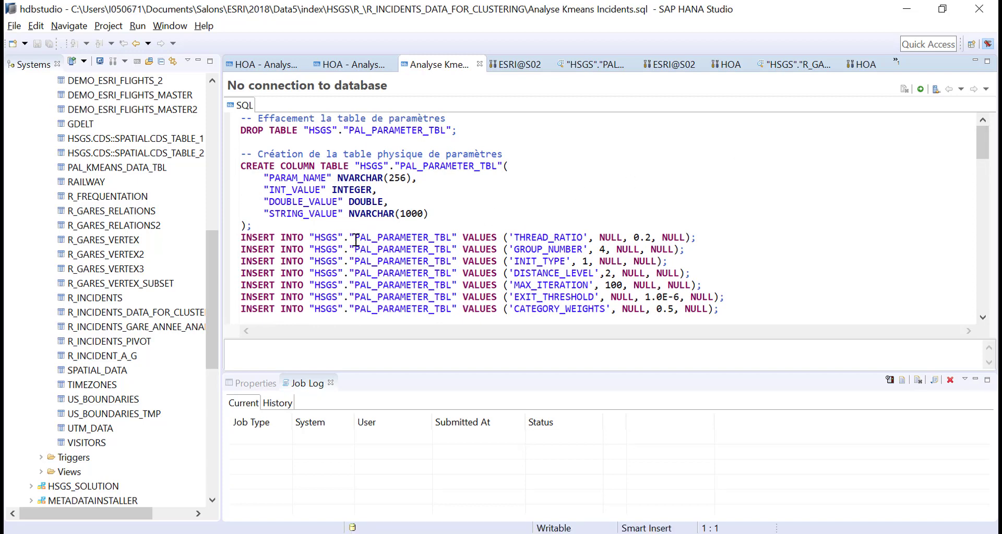
{"action": "left_click_drag", "start_coordinate": [356, 240], "coordinate": [372, 240]}
{"action": "left_click_drag", "start_coordinate": [979, 144], "coordinate": [976, 171]}
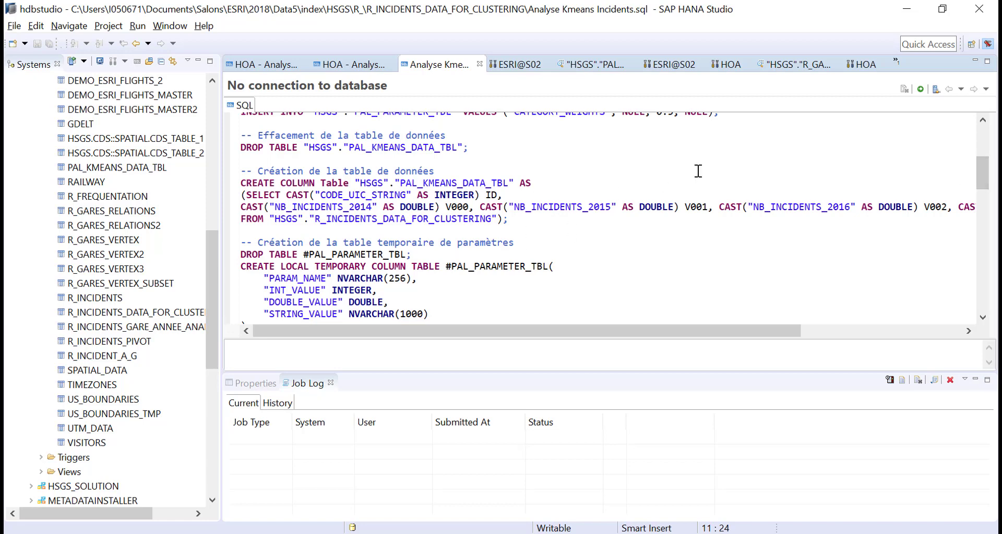
- Examine the complete KMEANS procedure block in the script and the table types it relies on
{"action": "left_click_drag", "start_coordinate": [984, 169], "coordinate": [980, 264]}
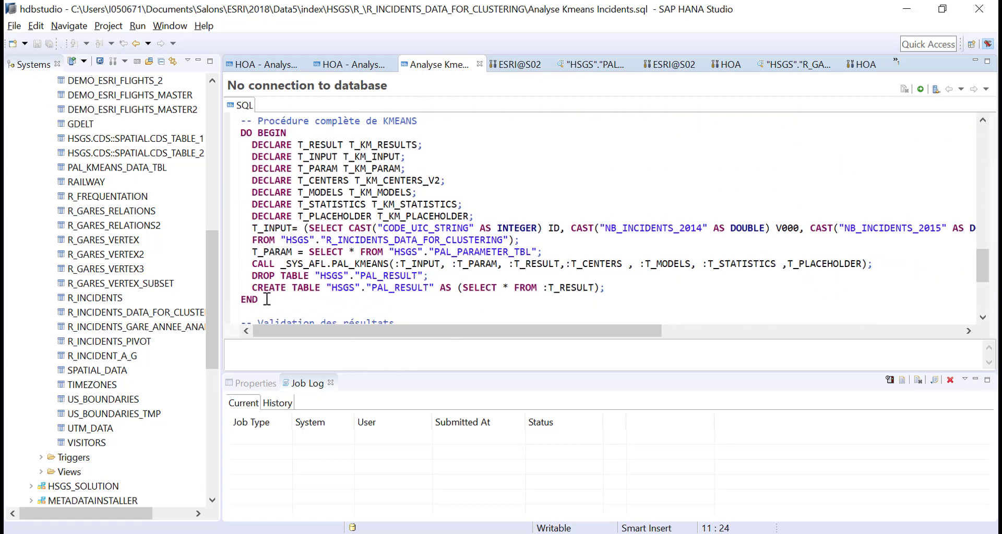
{"action": "left_click_drag", "start_coordinate": [264, 299], "coordinate": [230, 133]}
{"action": "left_click", "coordinate": [429, 263]}
{"action": "scroll", "coordinate": [407, 225], "scroll_direction": "up", "scroll_amount": 6}
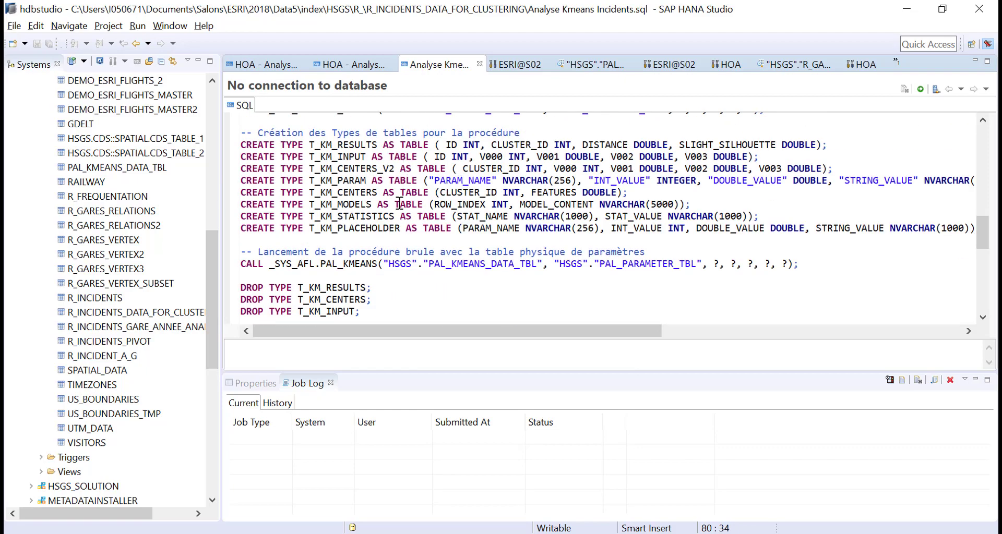
{"action": "scroll", "coordinate": [399, 204], "scroll_direction": "down", "scroll_amount": 5}
{"action": "scroll", "coordinate": [400, 204], "scroll_direction": "down", "scroll_amount": 1}
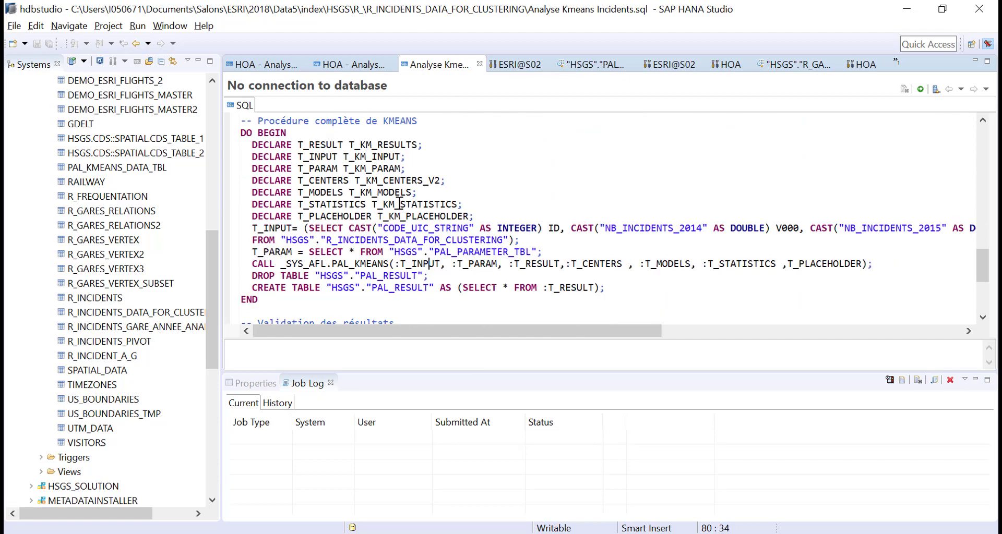
{"action": "scroll", "coordinate": [399, 204], "scroll_direction": "down", "scroll_amount": 2}
{"action": "scroll", "coordinate": [336, 174], "scroll_direction": "up", "scroll_amount": 2}
- Try to execute the results-validation SELECT at the end of the script
{"action": "scroll", "coordinate": [326, 258], "scroll_direction": "down", "scroll_amount": 5}
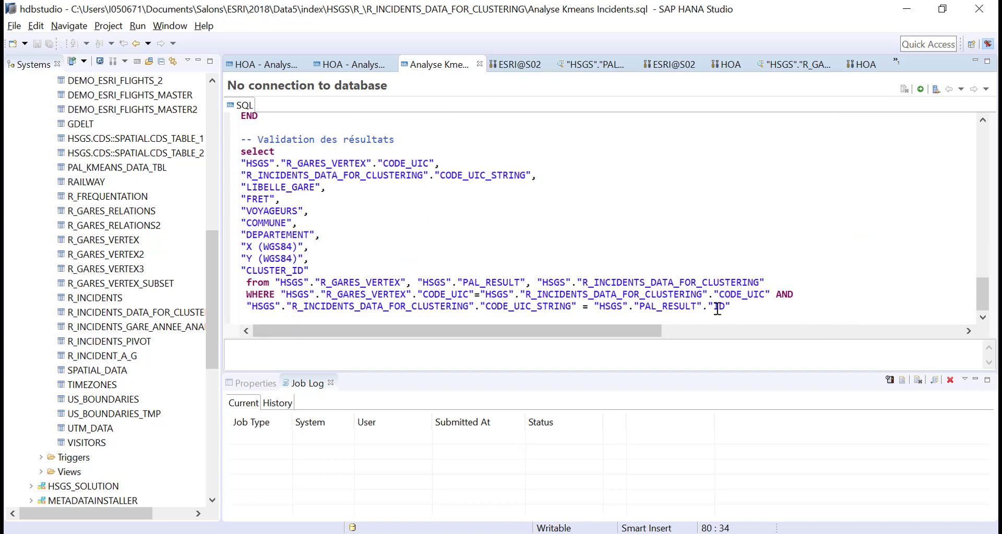
{"action": "left_click_drag", "start_coordinate": [730, 308], "coordinate": [241, 151]}
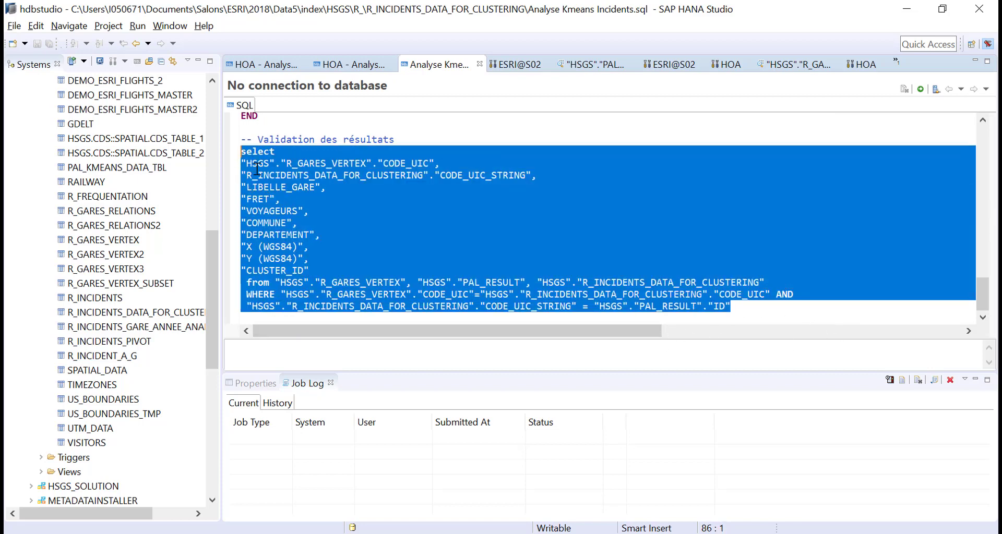
{"action": "right_click", "coordinate": [257, 168]}
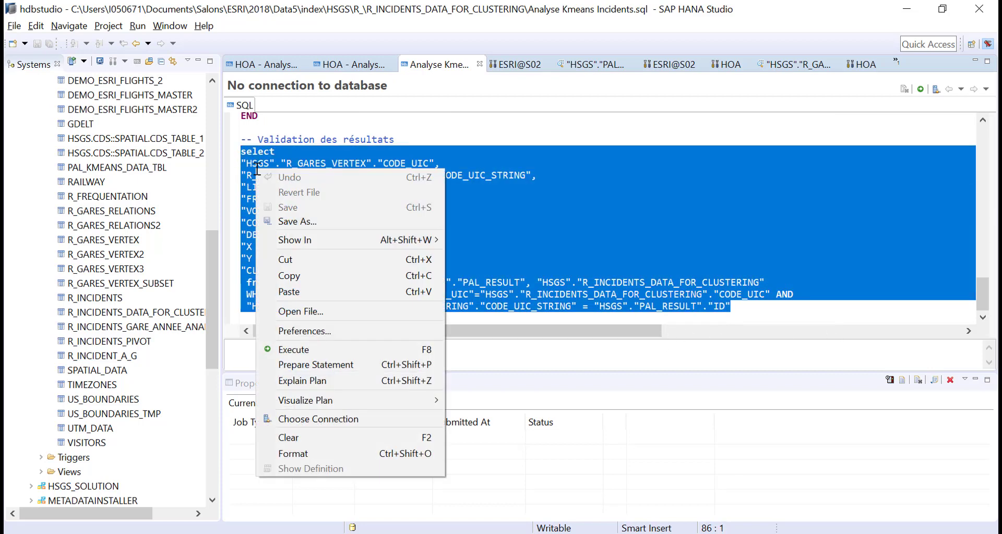
{"action": "left_click", "coordinate": [290, 346]}
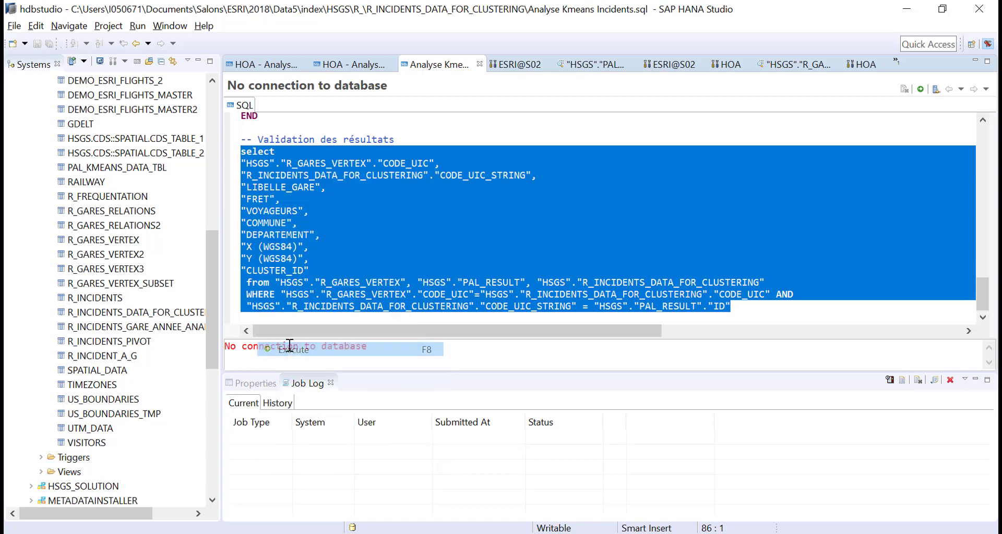
- Connect the K-means script to the HOA (SDE) database
{"action": "left_click", "coordinate": [934, 91]}
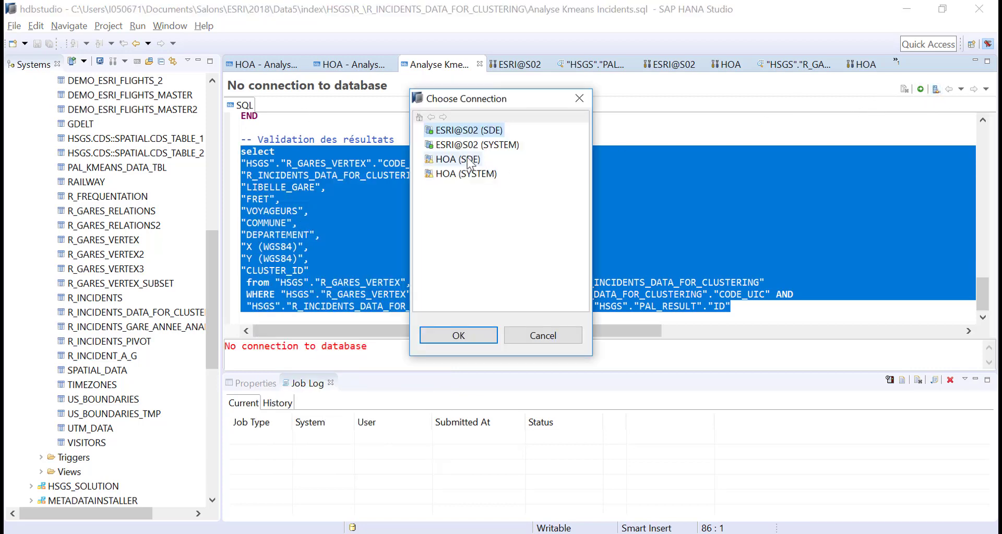
{"action": "left_click", "coordinate": [457, 159]}
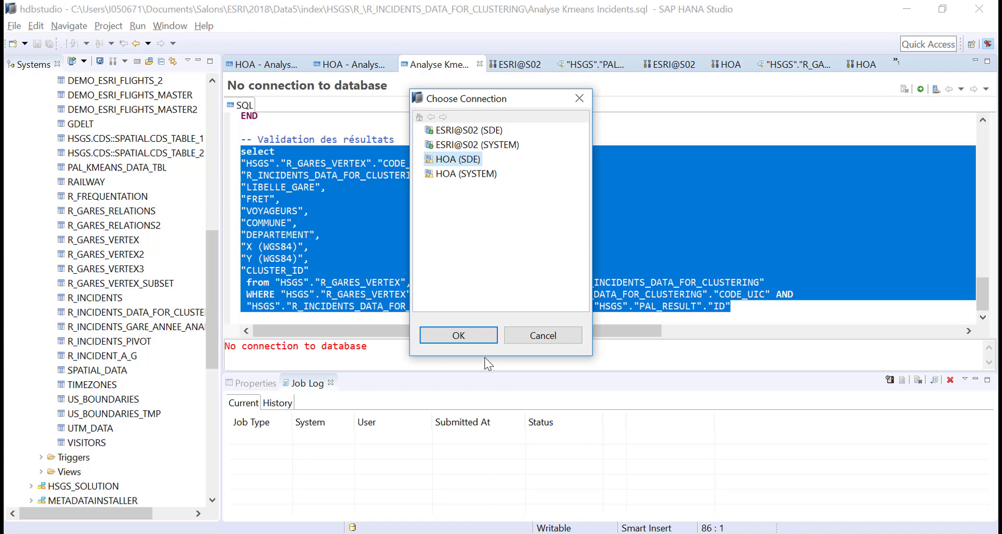
{"action": "left_click", "coordinate": [460, 335]}
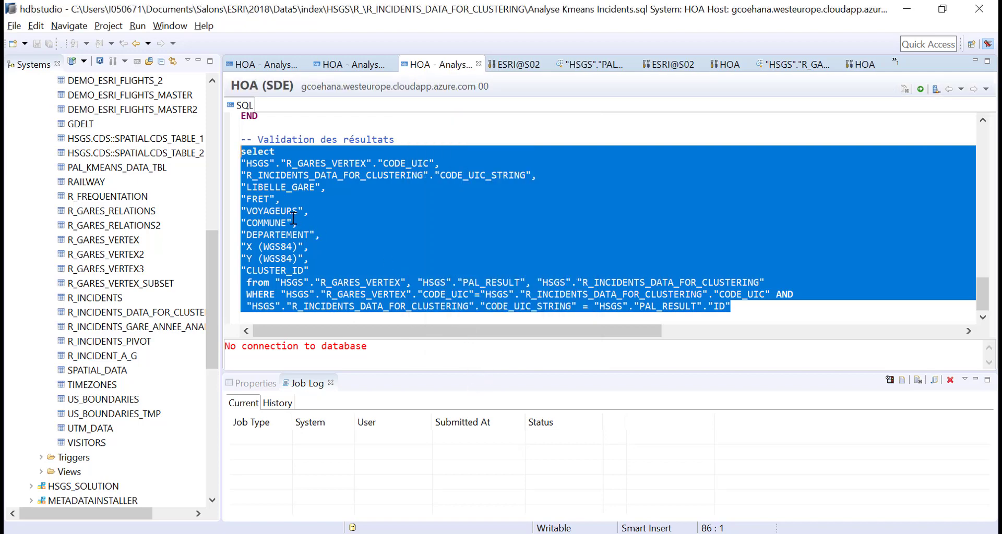
- Execute the seven INSERT statements that fill PAL_PARAMETER_TBL with the K-means parameters
{"action": "right_click", "coordinate": [294, 219]}
{"action": "left_click", "coordinate": [335, 398]}
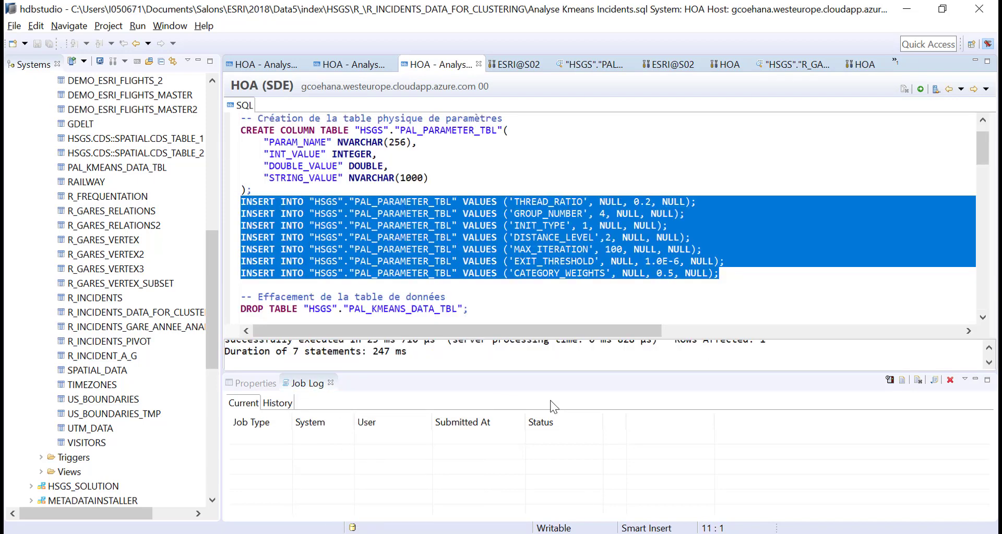
{"action": "left_click", "coordinate": [434, 249]}
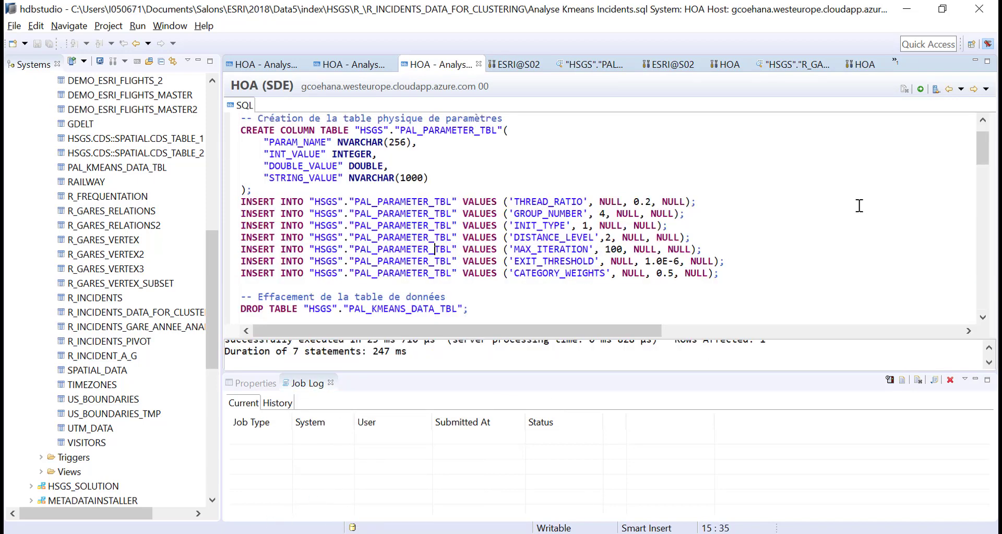
{"action": "left_click_drag", "start_coordinate": [974, 144], "coordinate": [959, 316]}
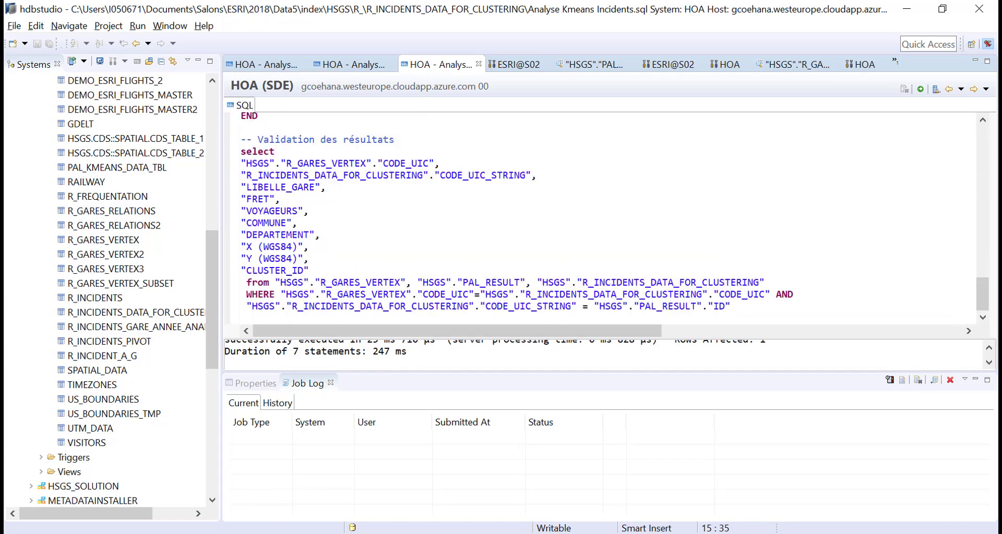
- Switch to the SAP Analytics Cloud story, open the KMeans stations page and examine the incident clusters around France on the map
{"action": "key", "text": "alt+Tab"}
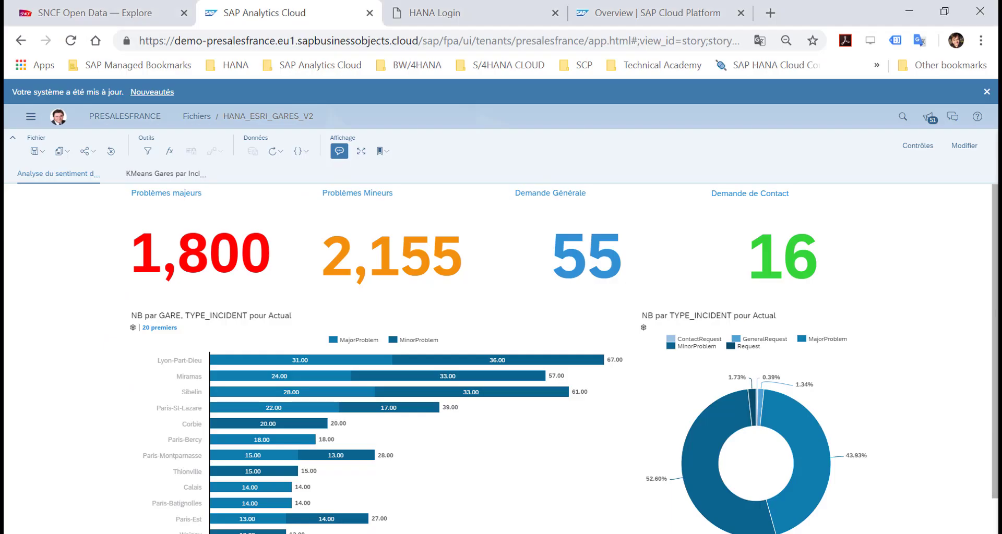
{"action": "left_click", "coordinate": [163, 173]}
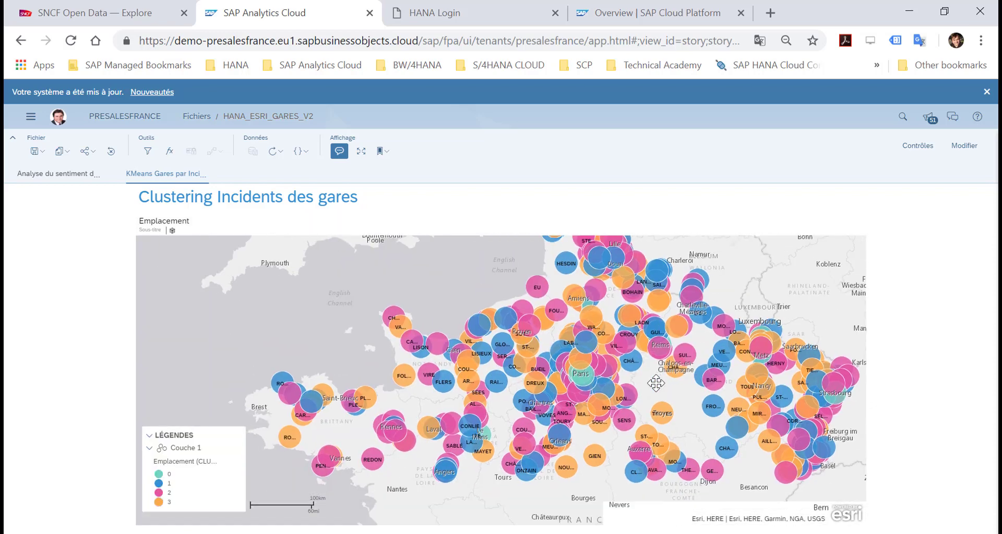
{"action": "left_click_drag", "start_coordinate": [440, 430], "coordinate": [587, 378]}
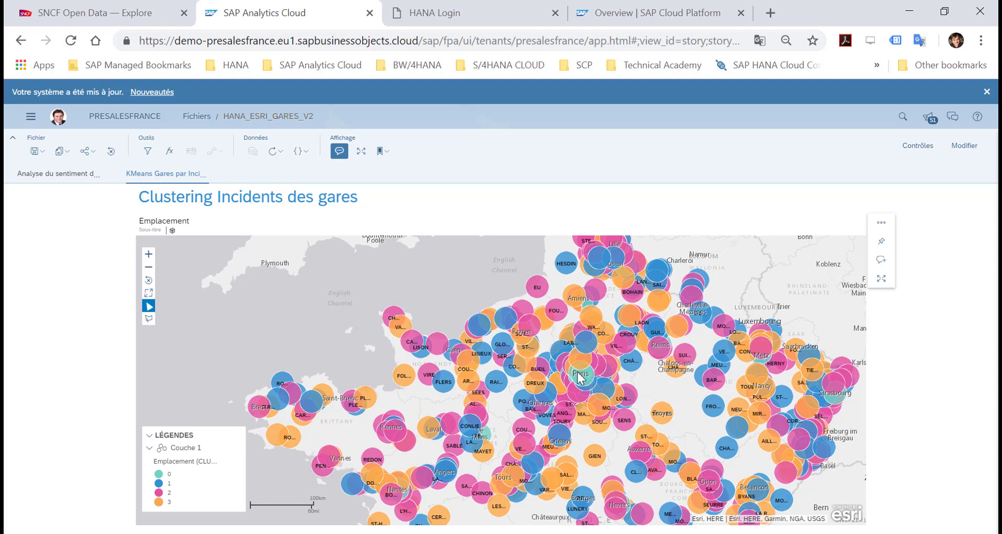
{"action": "left_click_drag", "start_coordinate": [490, 456], "coordinate": [521, 397]}
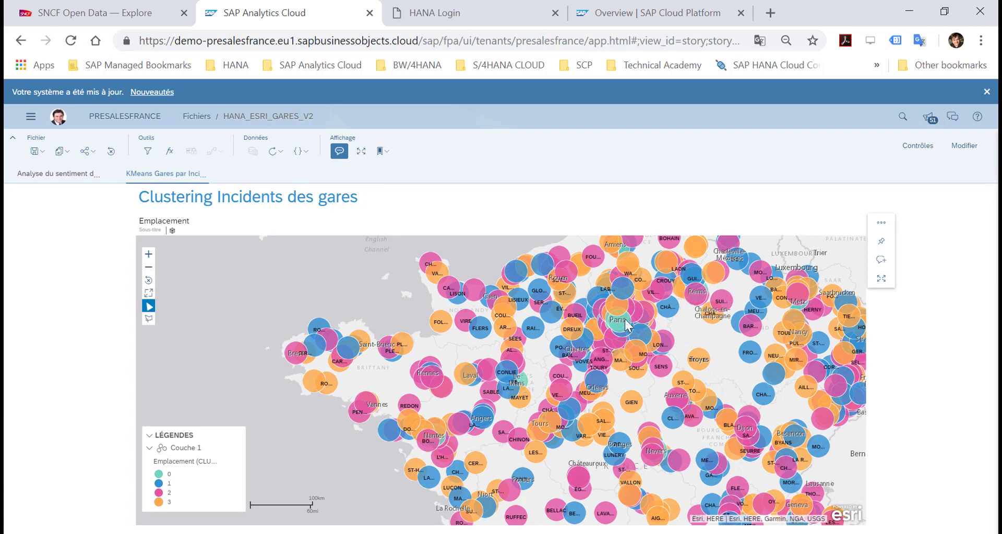
{"action": "left_click_drag", "start_coordinate": [468, 426], "coordinate": [442, 447]}
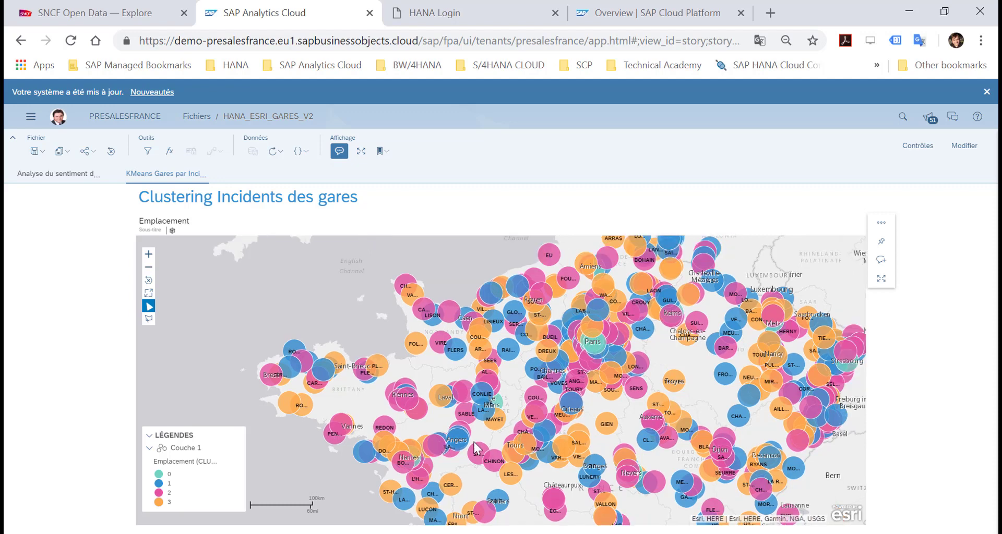